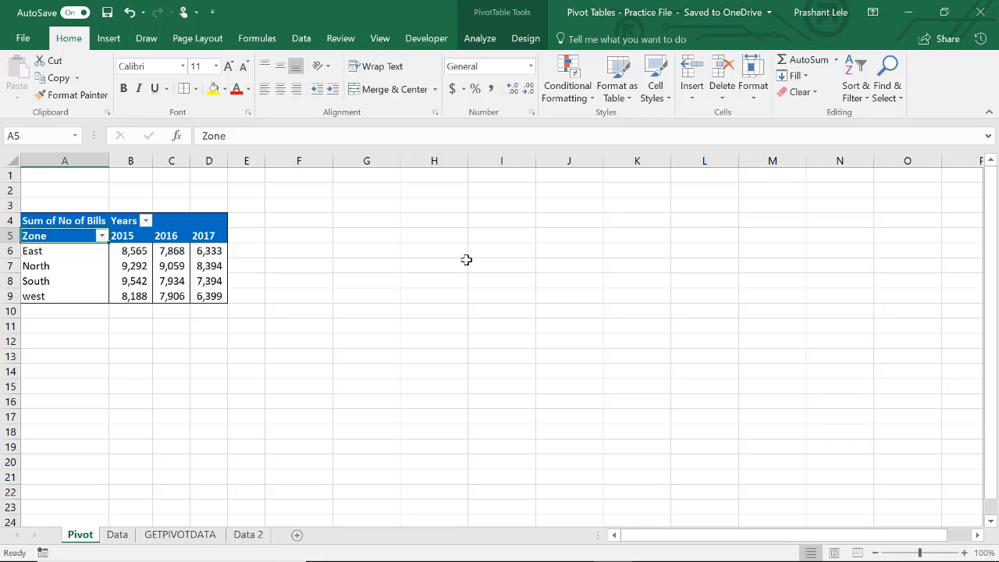
# Step: Look over the Data and GETPIVOTDATA sheets and return to the Pivot sheet
pyautogui.click(119, 534)
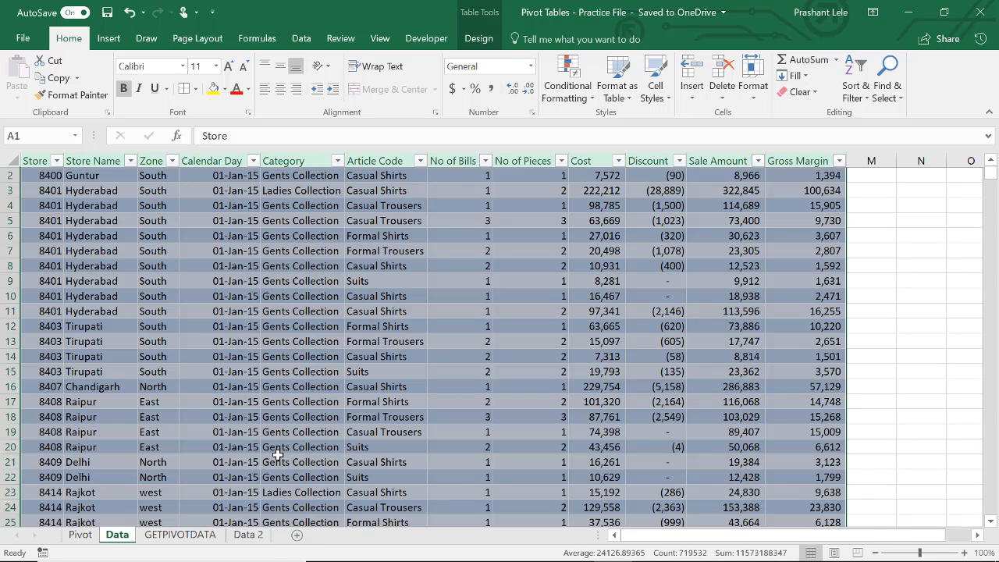
pyautogui.click(195, 536)
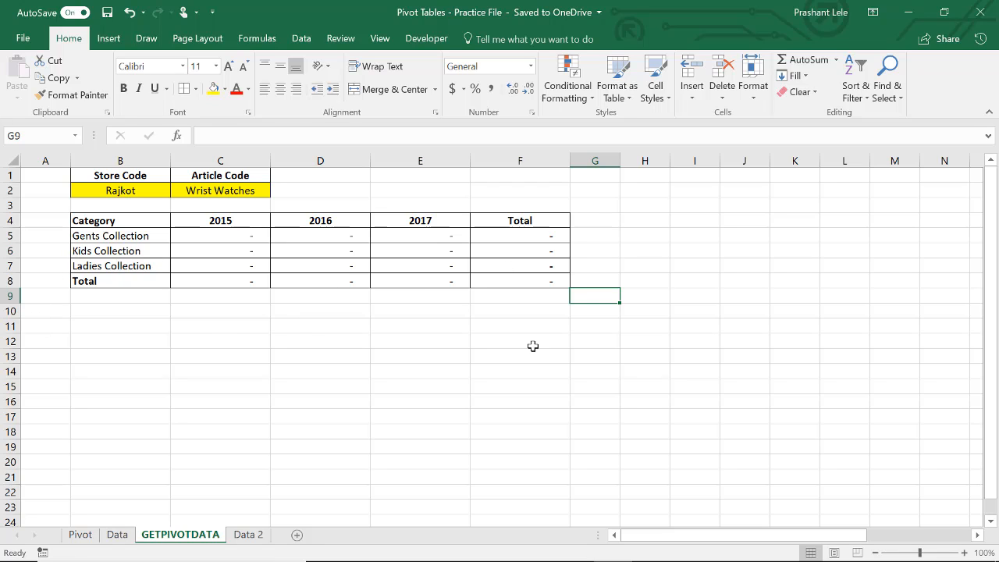
pyautogui.click(80, 535)
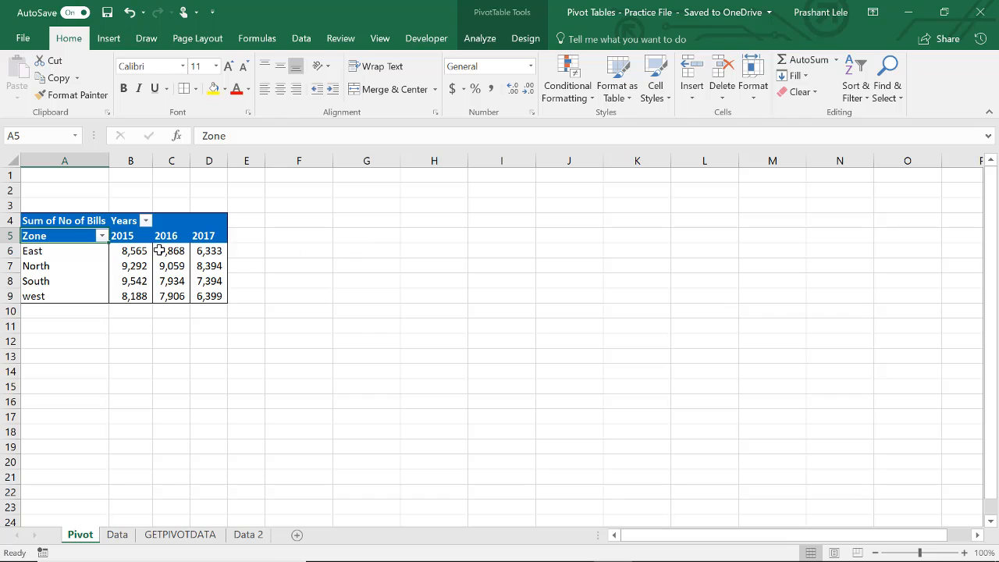
# Step: Insert a 2-D clustered column chart from the pivot table and place it beside the table near row 1
pyautogui.click(127, 238)
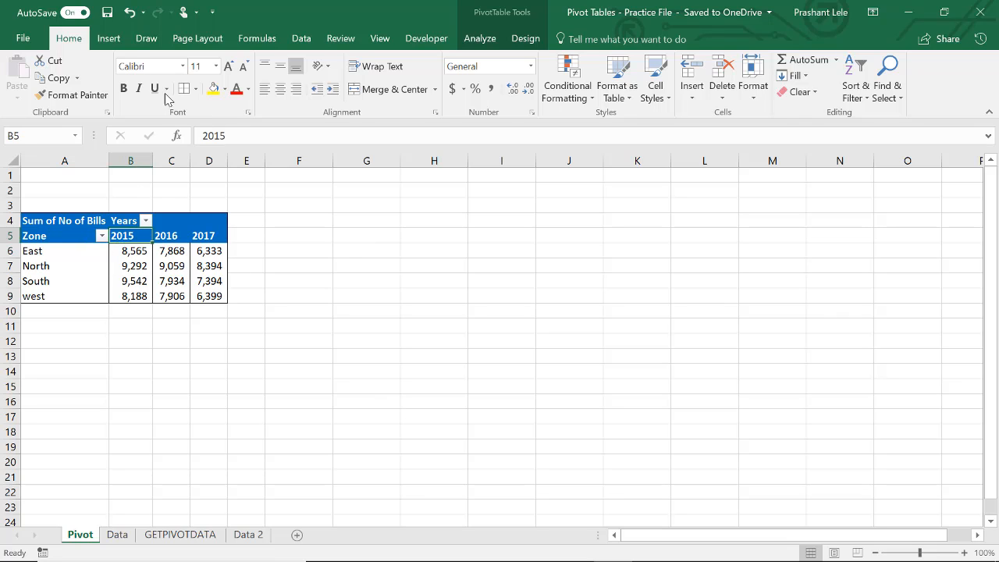
pyautogui.click(109, 39)
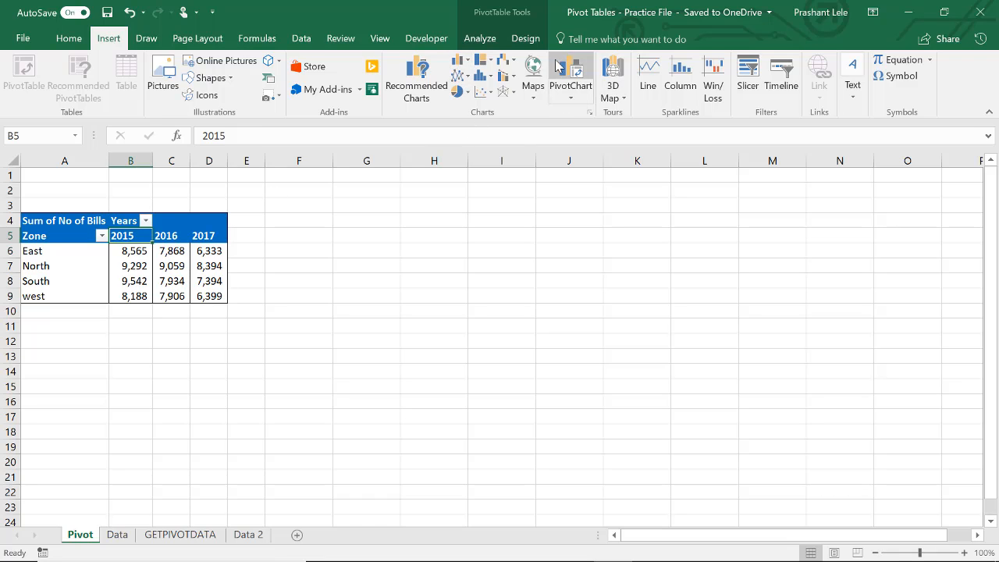
pyautogui.click(469, 64)
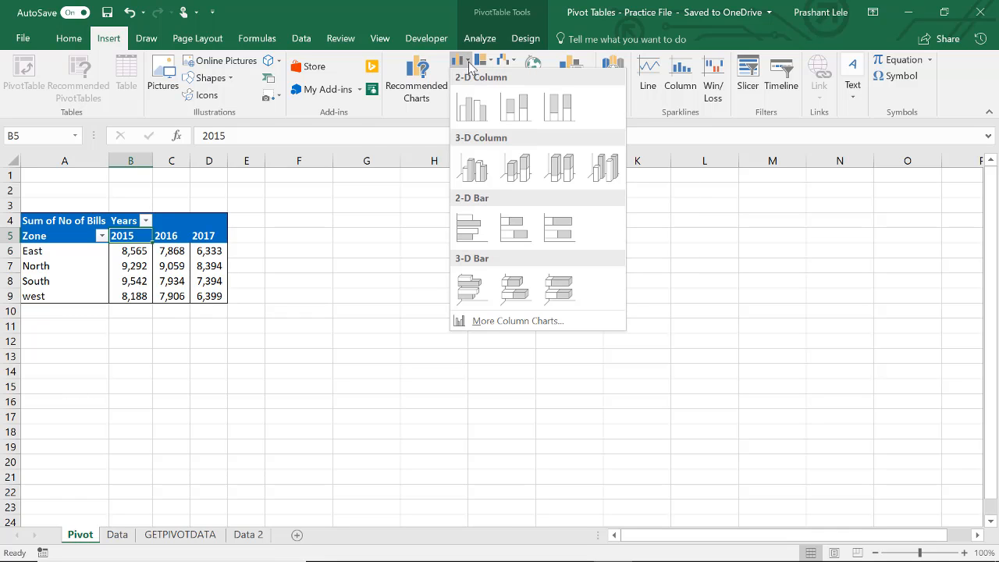
pyautogui.click(476, 112)
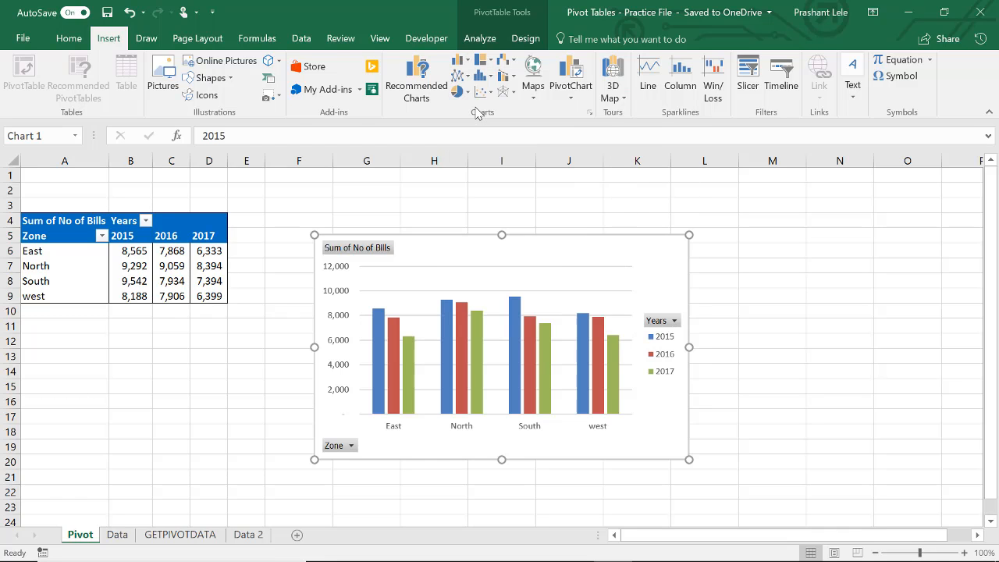
pyautogui.moveTo(427, 263); pyautogui.dragTo(407, 198)
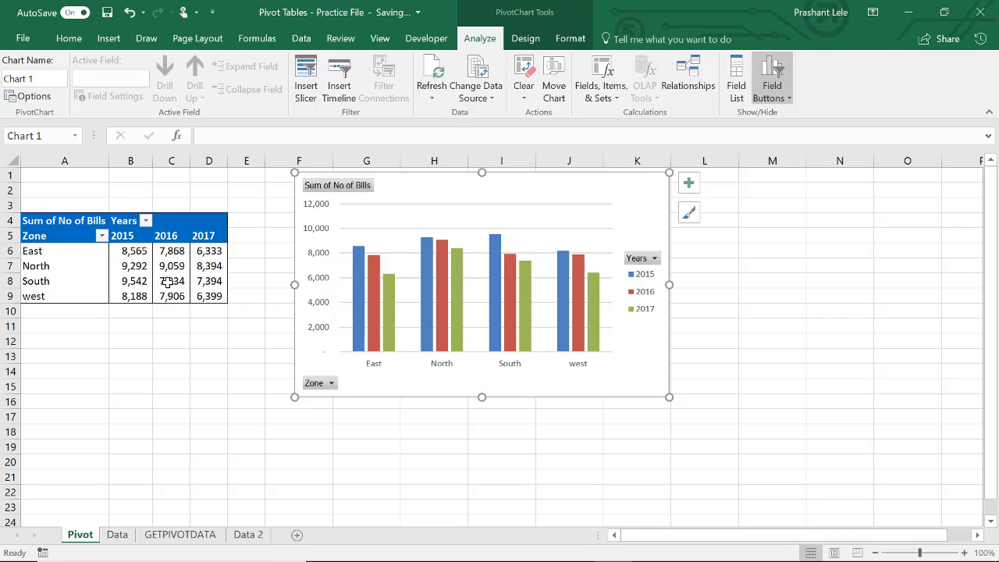
# Step: Swap the pivot table layout so Years is in the rows and Zone in the columns, and close the field list
pyautogui.click(132, 282)
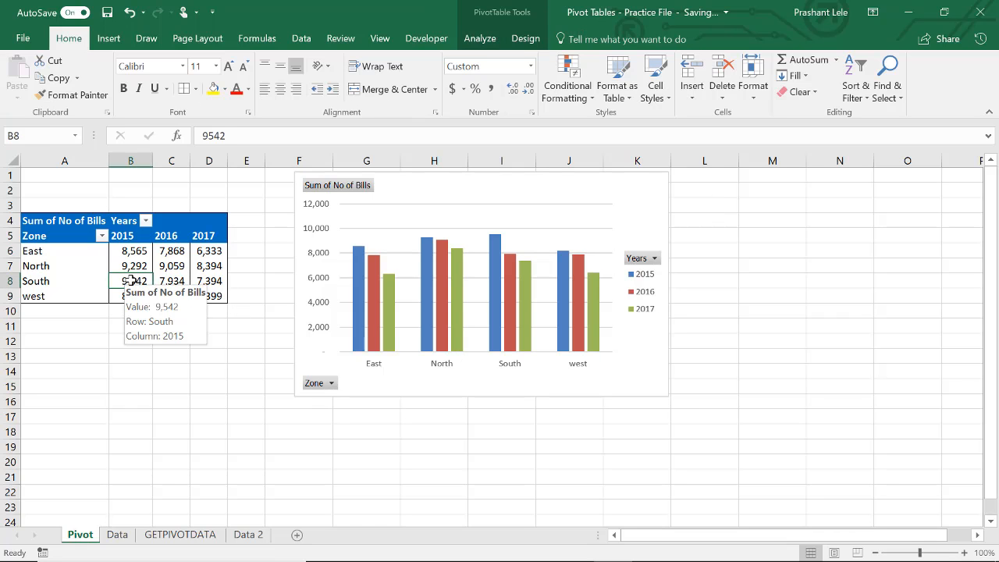
pyautogui.rightClick(131, 280)
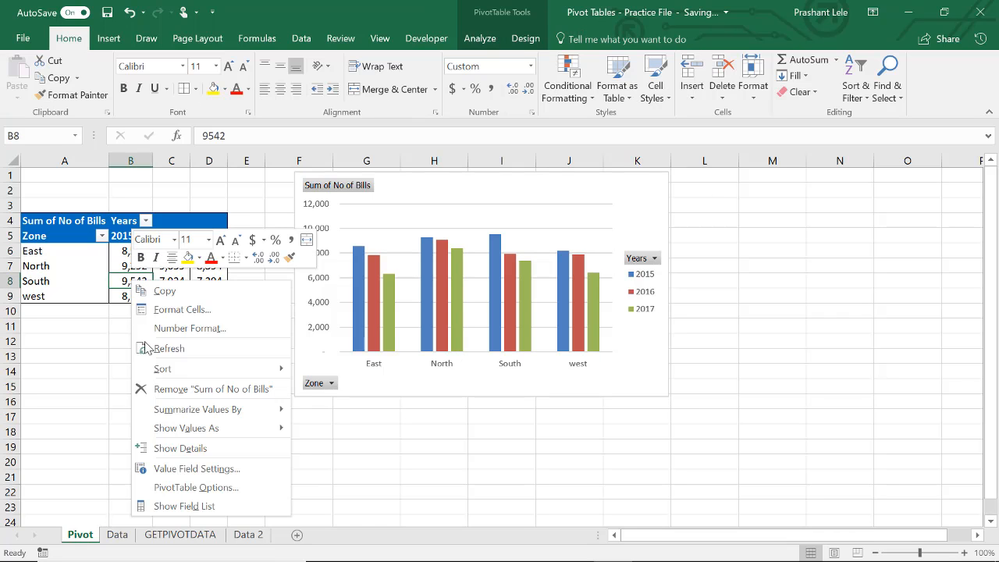
pyautogui.click(187, 505)
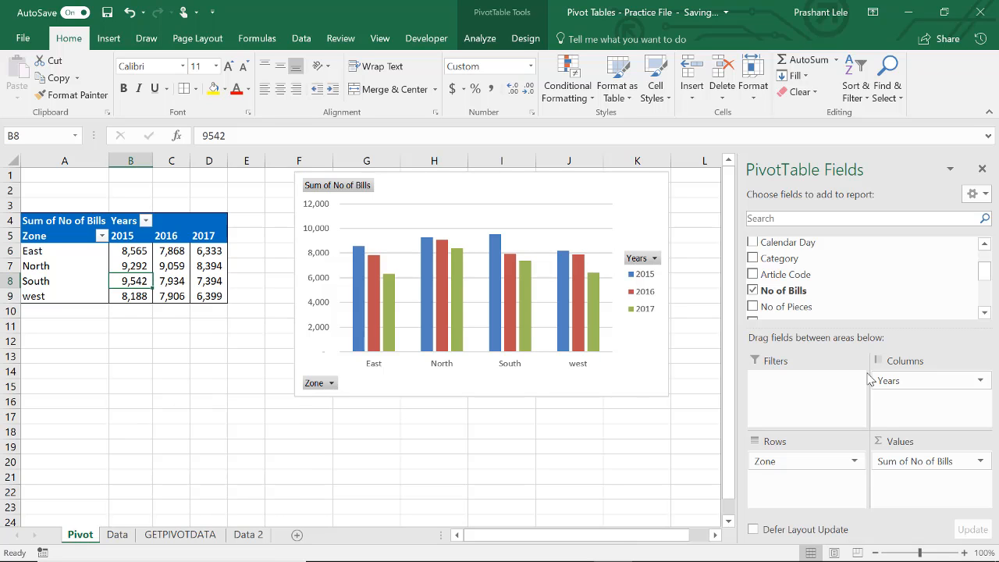
pyautogui.moveTo(883, 382); pyautogui.dragTo(835, 494)
pyautogui.moveTo(791, 463); pyautogui.dragTo(932, 417)
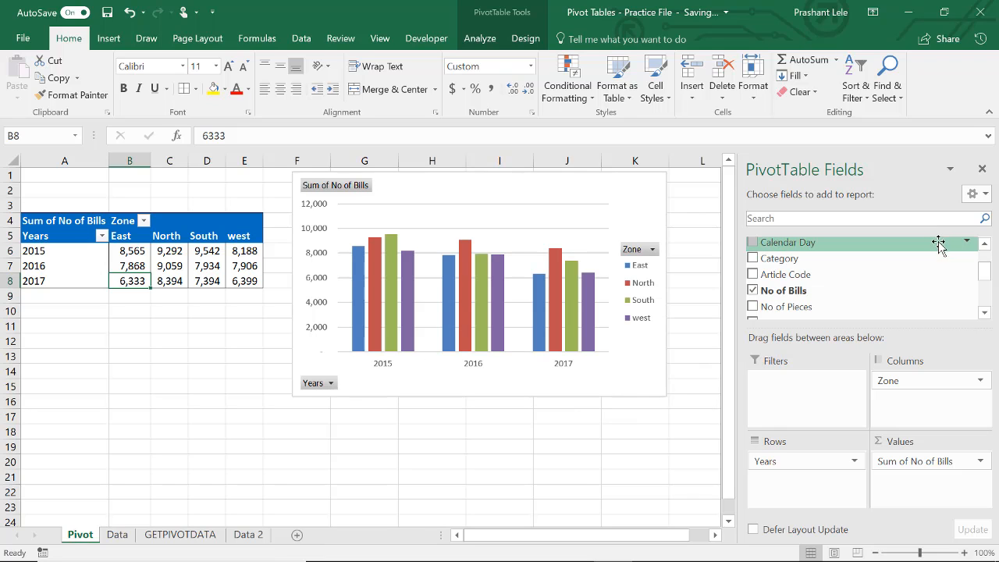
pyautogui.click(983, 169)
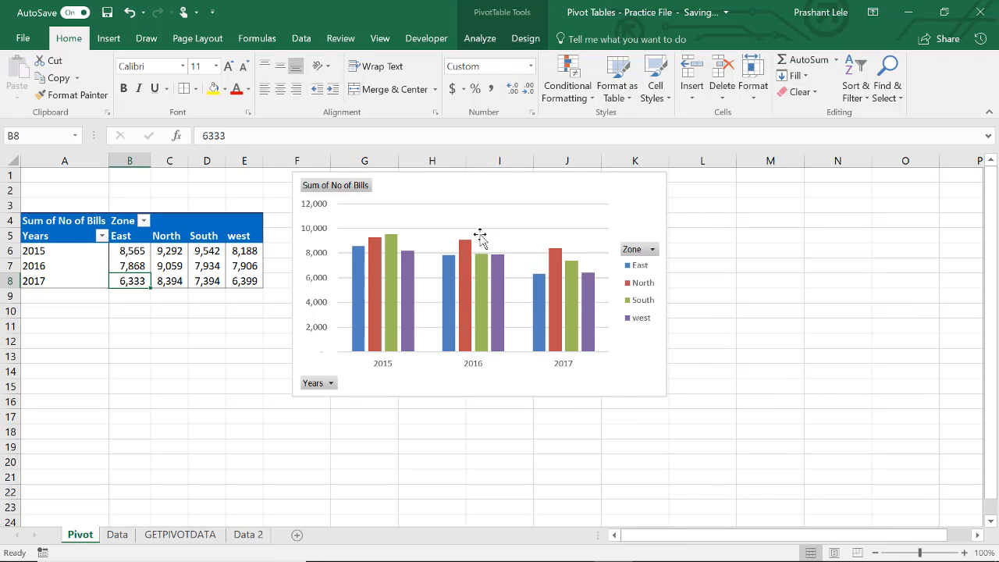
# Step: Change the pivot chart's type to Clustered Bar
pyautogui.rightClick(466, 215)
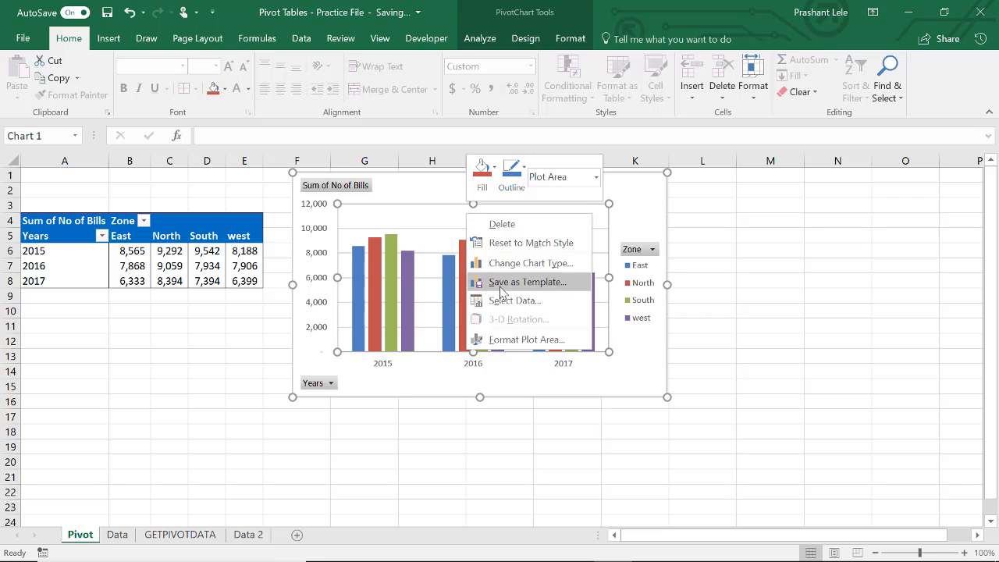
pyautogui.click(522, 264)
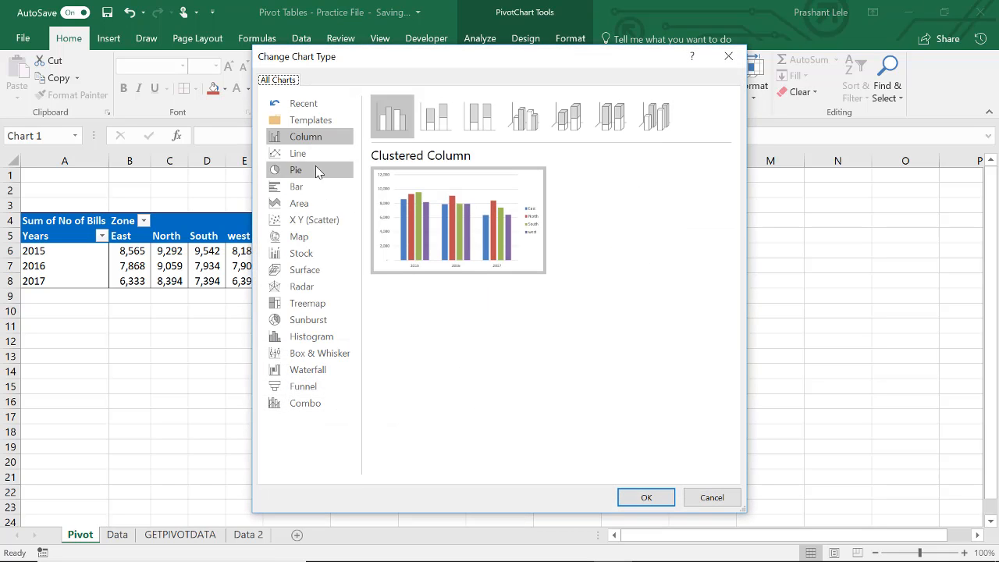
pyautogui.click(311, 195)
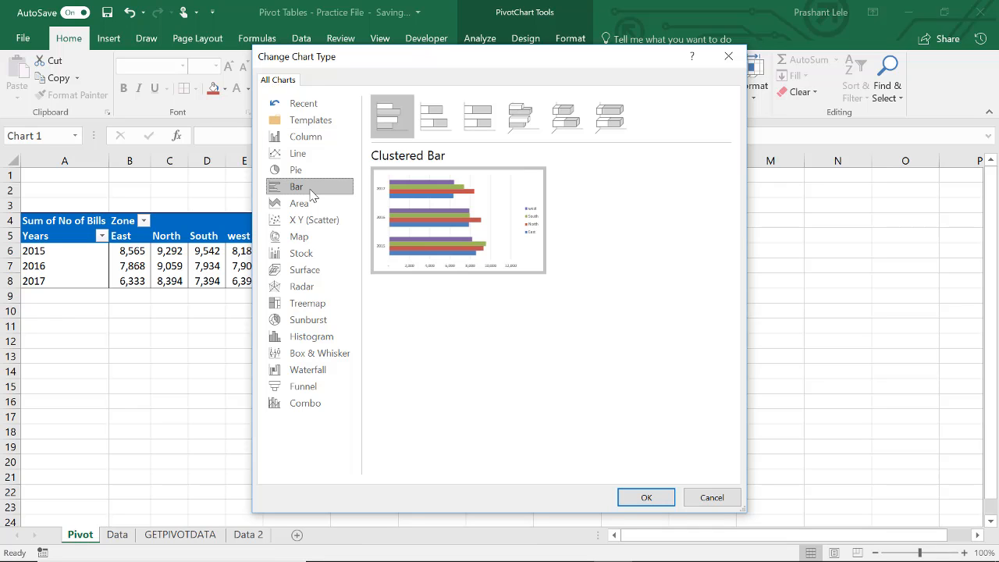
pyautogui.click(646, 499)
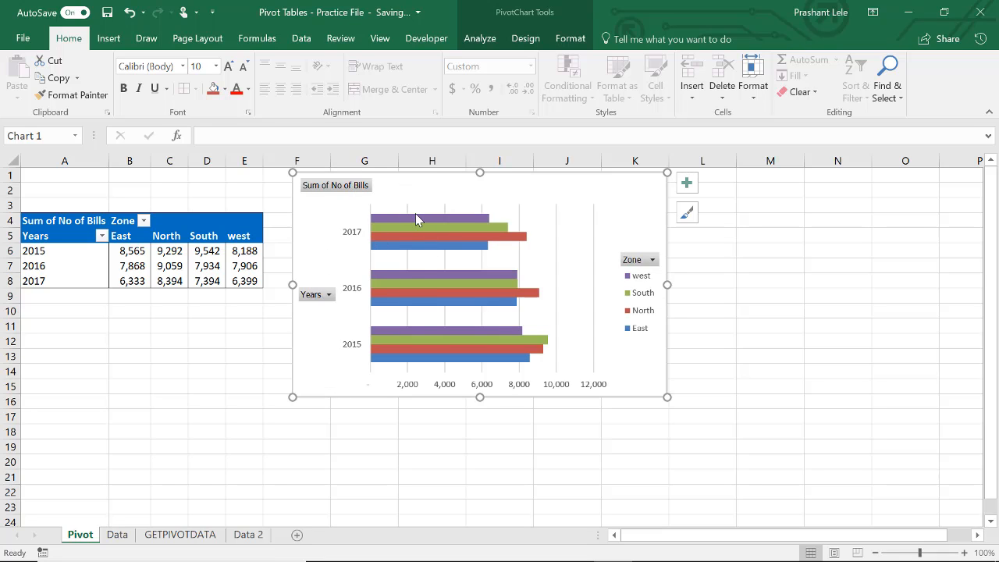
# Step: Filter the pivot table's Zone field to exclude East and North, keeping only South and west
pyautogui.click(143, 220)
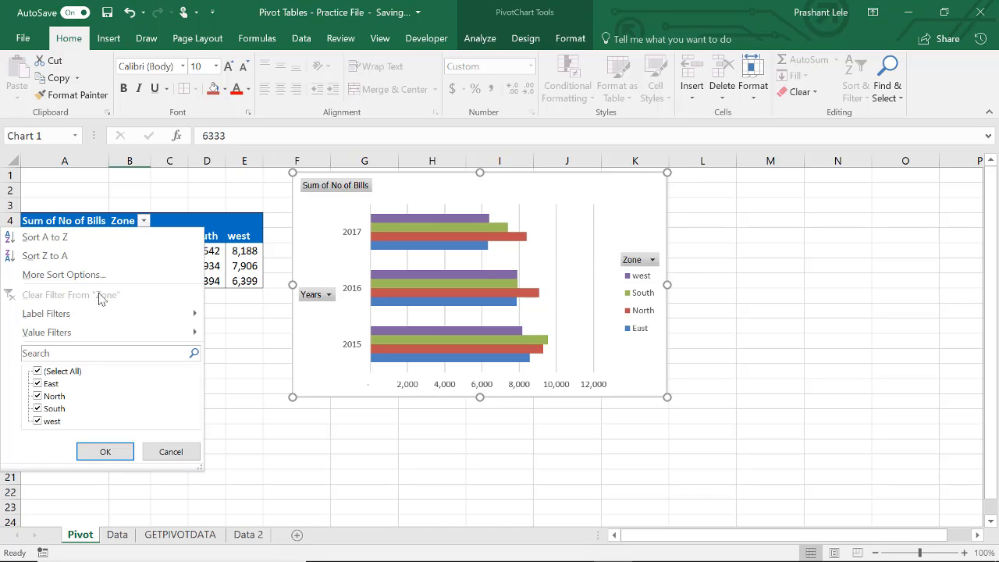
pyautogui.click(38, 396)
pyautogui.click(104, 451)
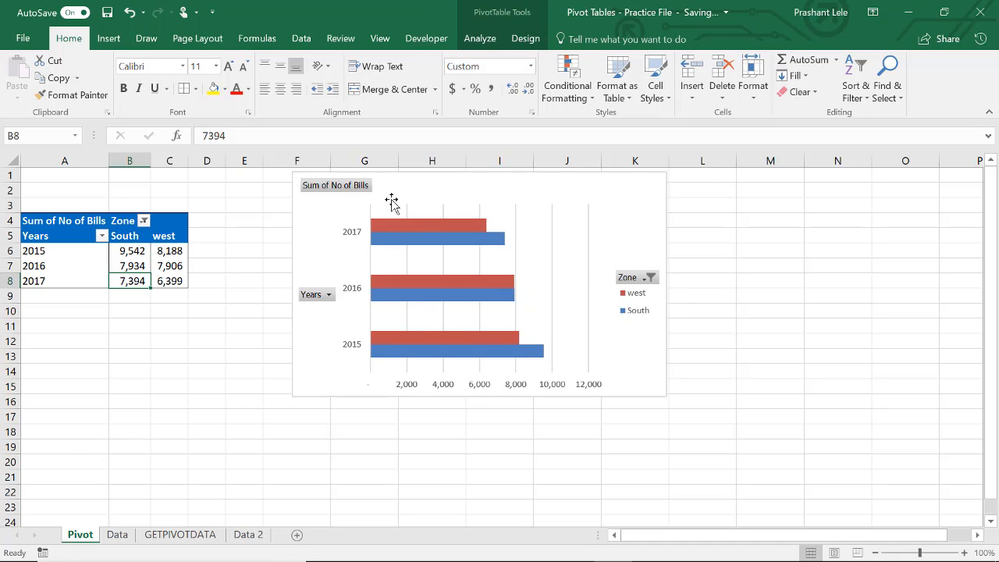
# Step: Change the pivot chart's type to Clustered Column
pyautogui.click(460, 201)
pyautogui.rightClick(460, 201)
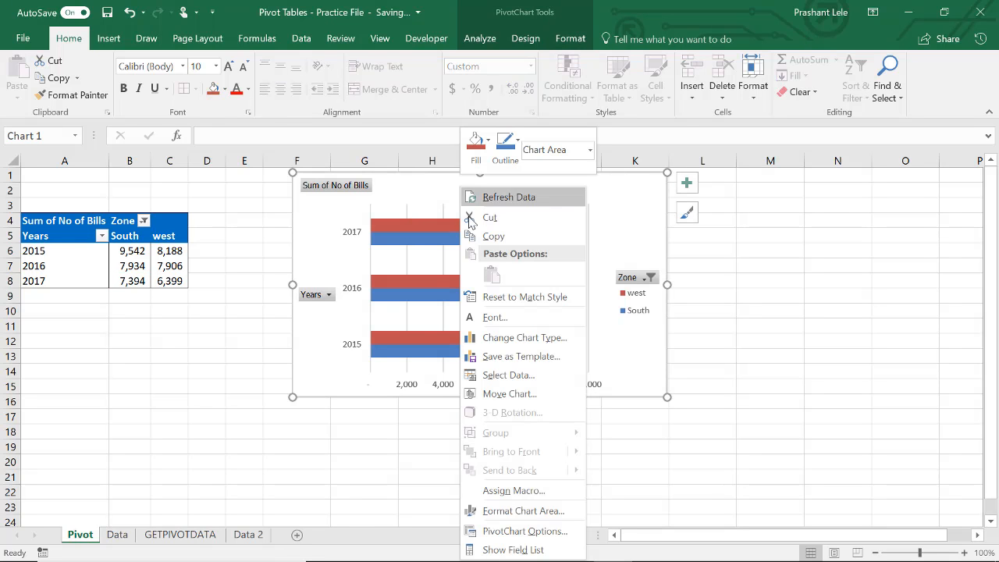
pyautogui.click(516, 337)
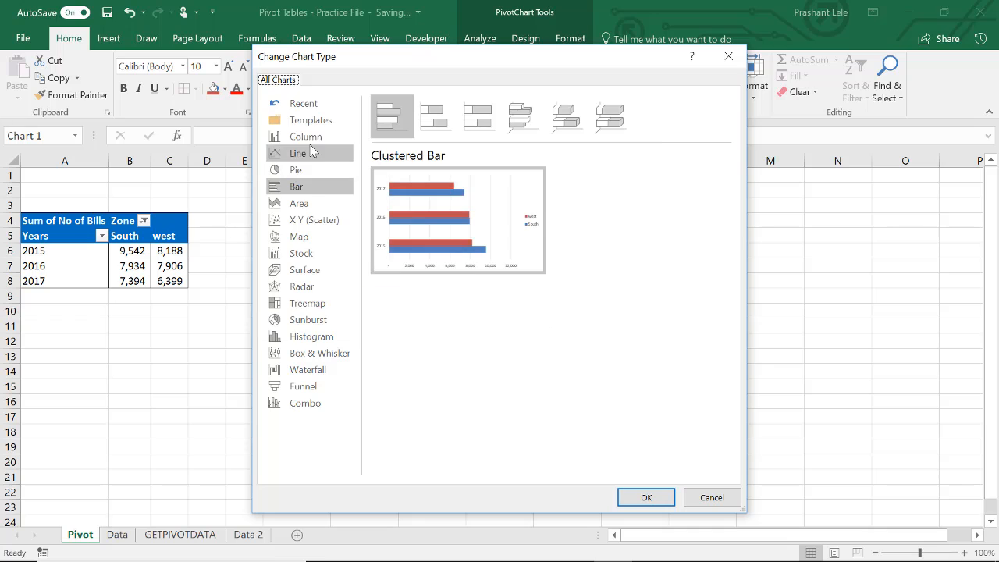
pyautogui.click(301, 139)
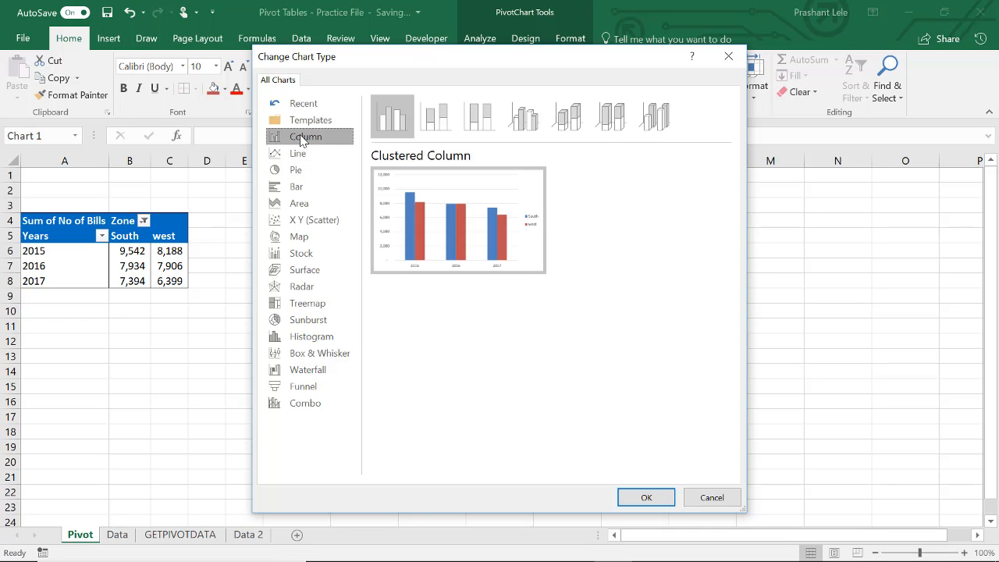
pyautogui.click(392, 116)
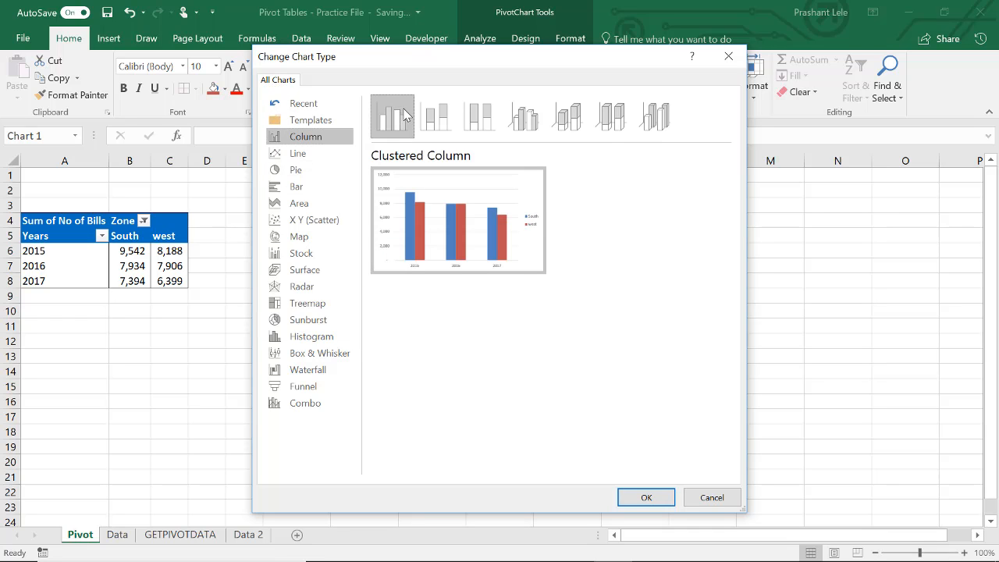
pyautogui.click(645, 496)
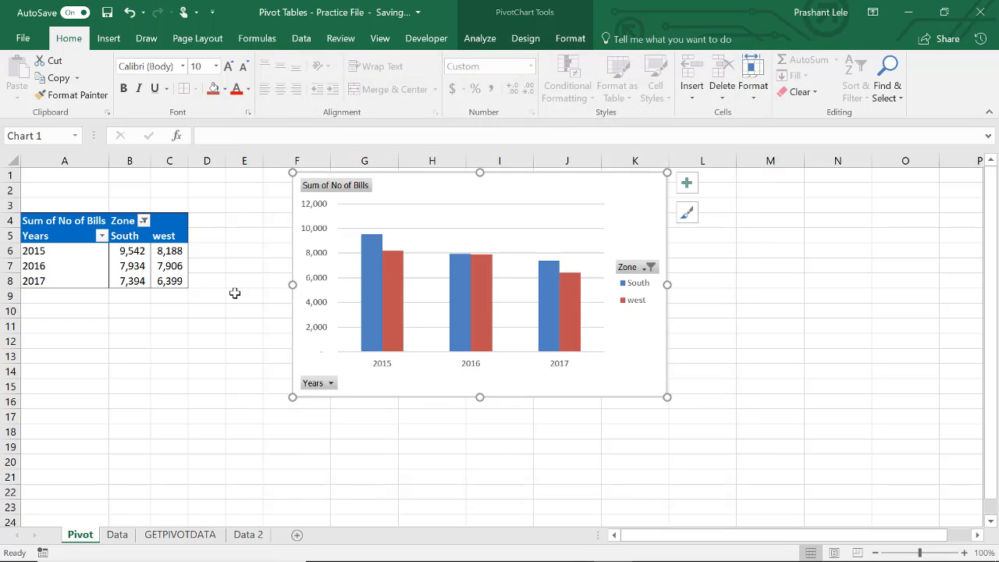
# Step: Clear the Zone filter and rearrange the pivot layout with Zone in the rows and Years in the columns
pyautogui.click(143, 223)
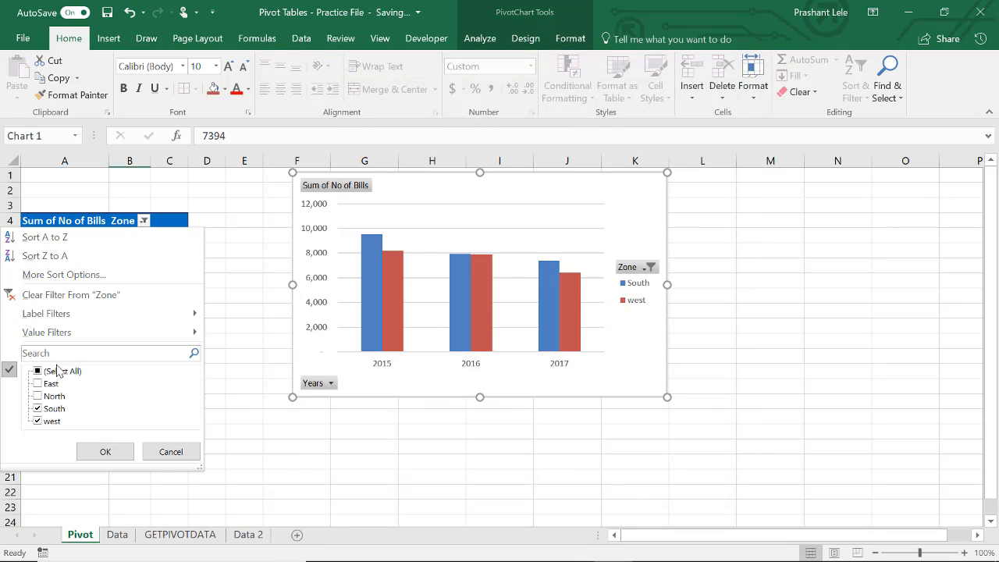
pyautogui.click(197, 257)
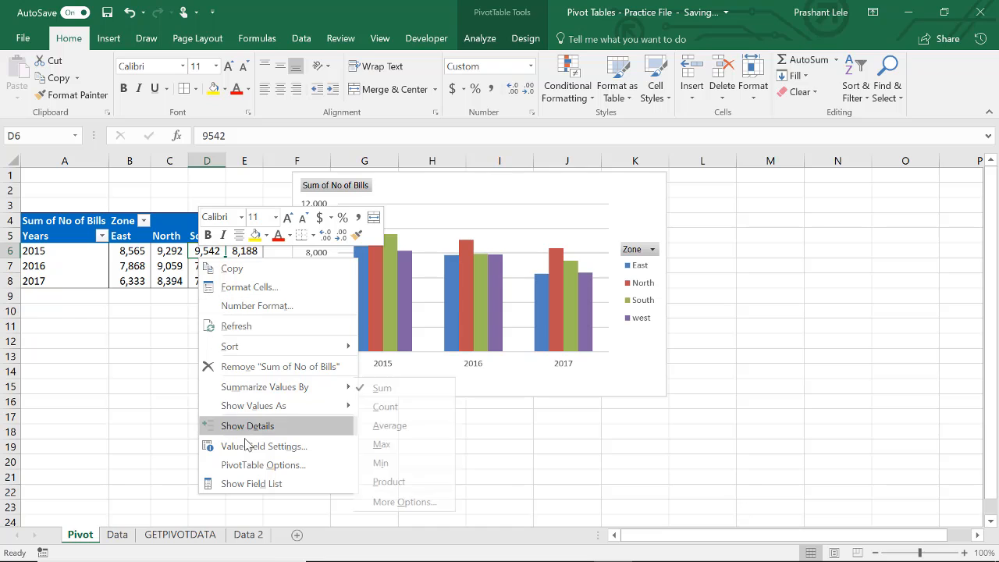
pyautogui.click(259, 484)
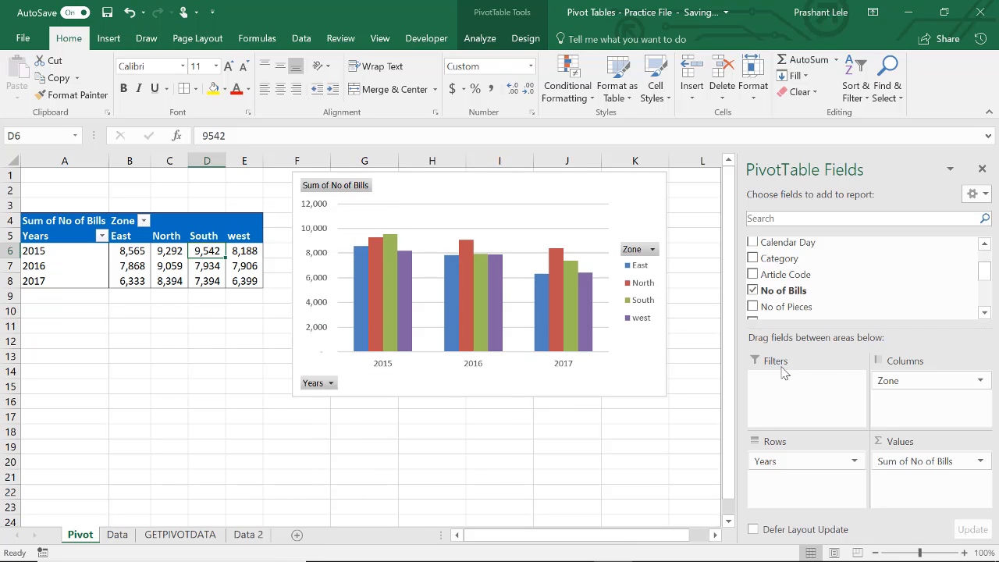
pyautogui.moveTo(898, 380); pyautogui.dragTo(937, 418)
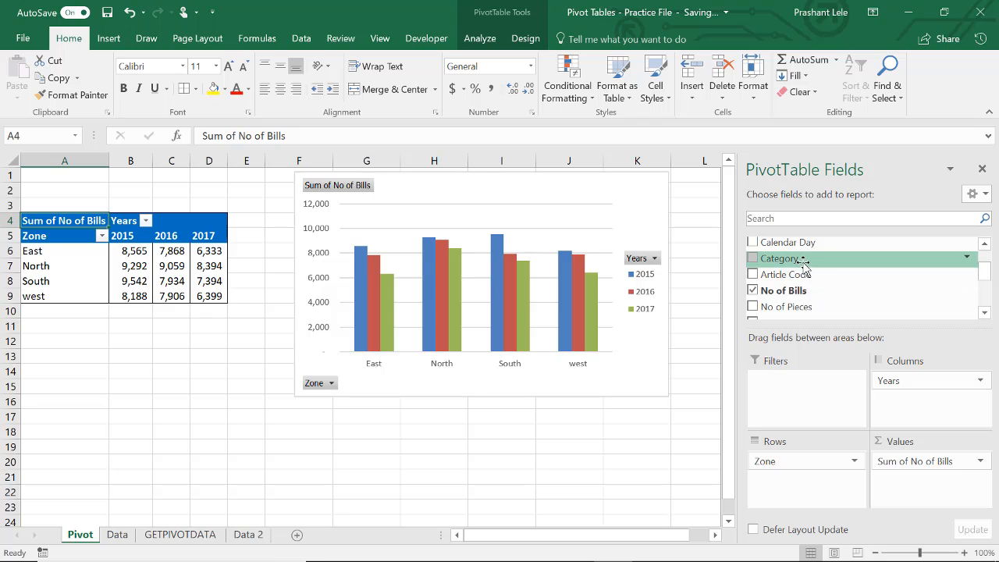
# Step: Add Category to the pivot rows above Zone and reposition the chart beside the expanded table
pyautogui.moveTo(796, 259); pyautogui.dragTo(823, 490)
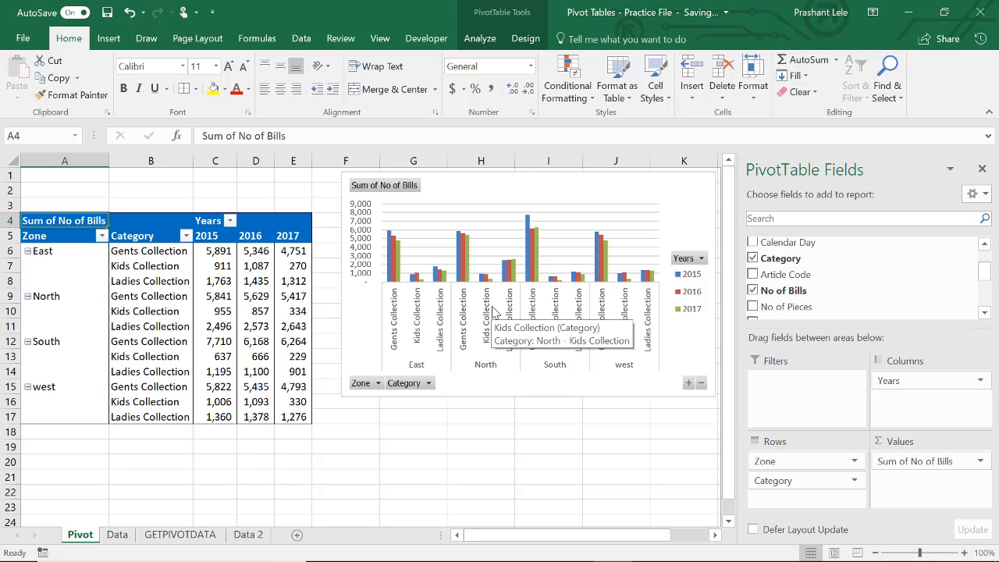
pyautogui.moveTo(462, 200); pyautogui.dragTo(326, 235)
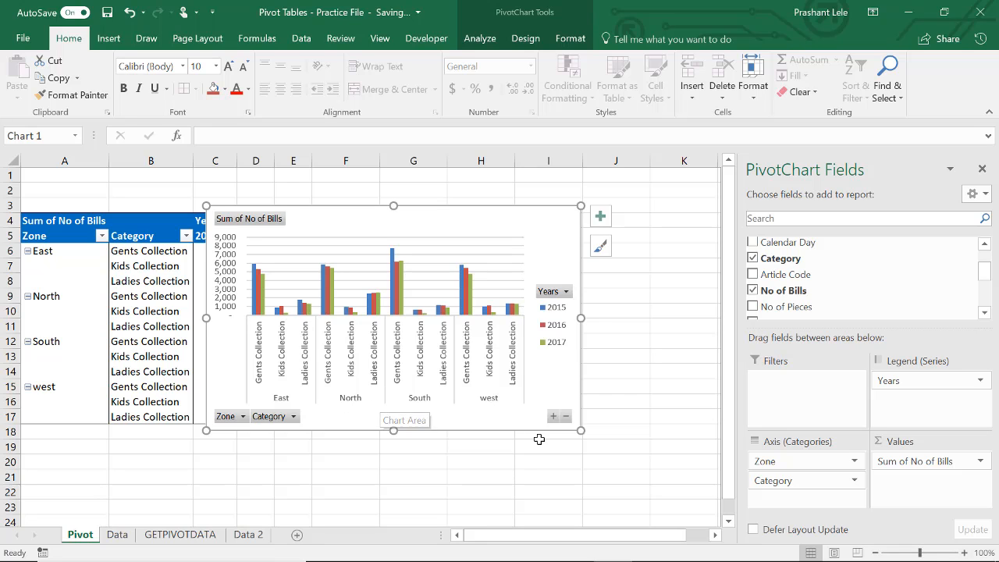
pyautogui.moveTo(774, 480); pyautogui.dragTo(798, 461)
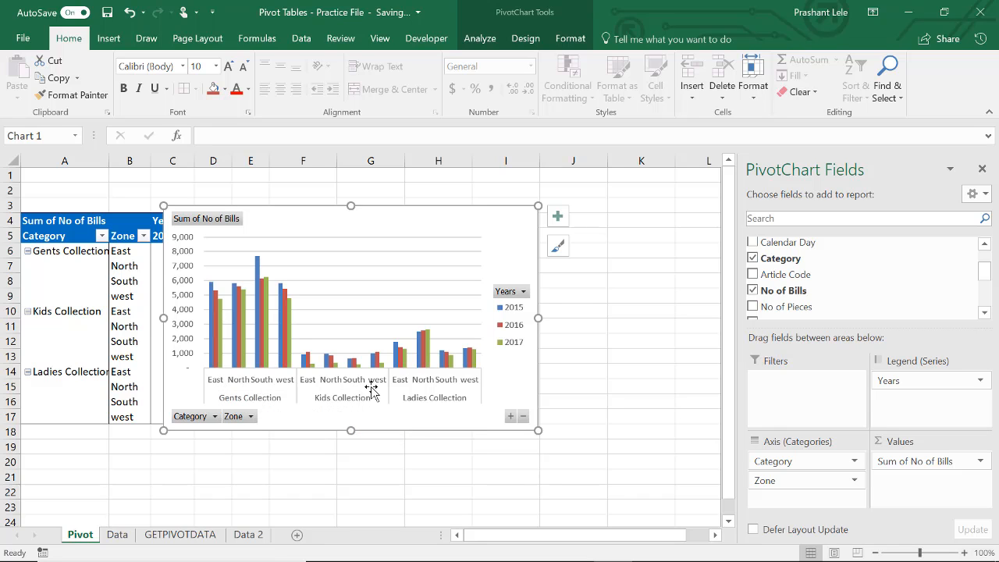
pyautogui.moveTo(393, 221); pyautogui.dragTo(550, 228)
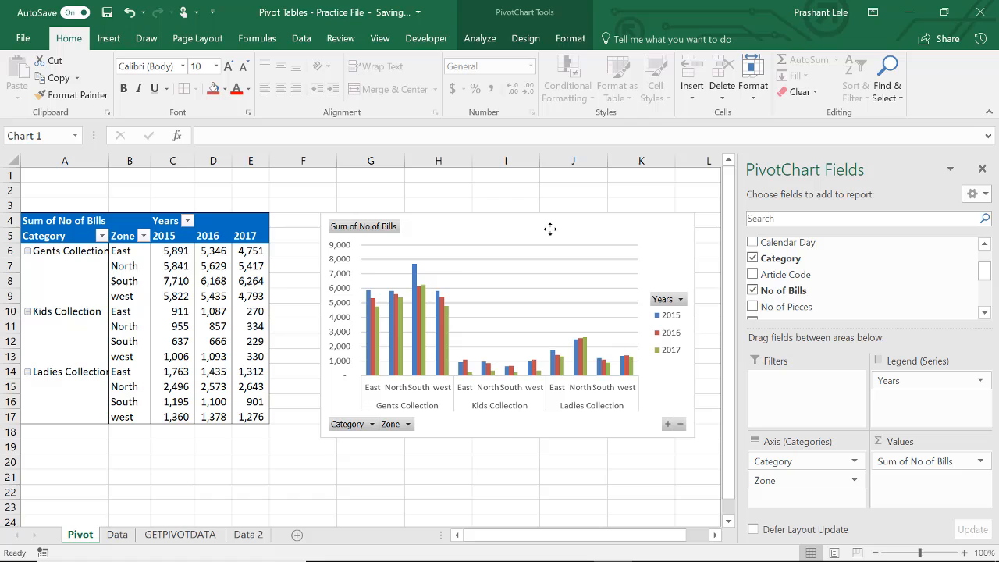
# Step: Change the pivot chart's type to Stacked Column and move the chart up, closer to the pivot table
pyautogui.rightClick(476, 258)
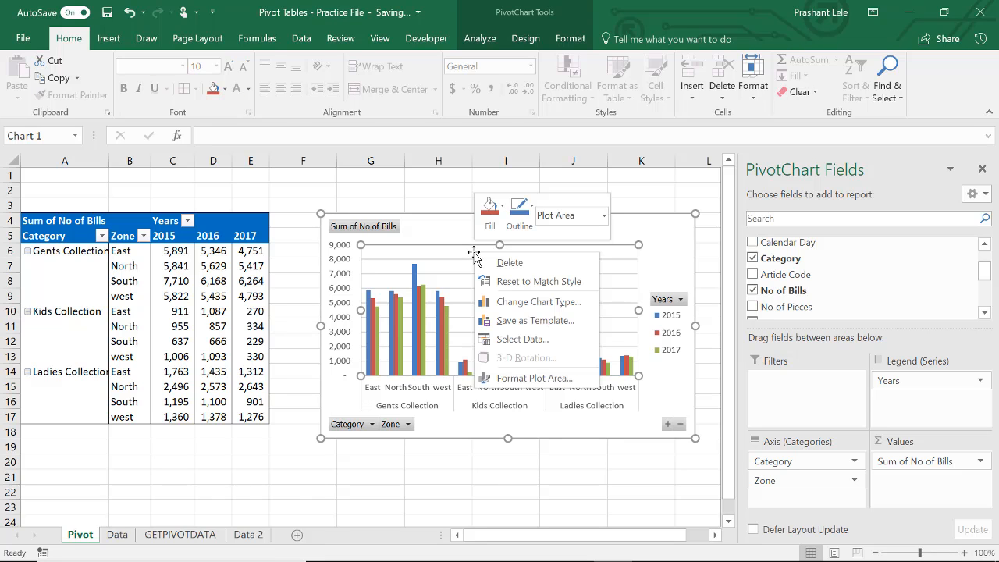
pyautogui.click(535, 302)
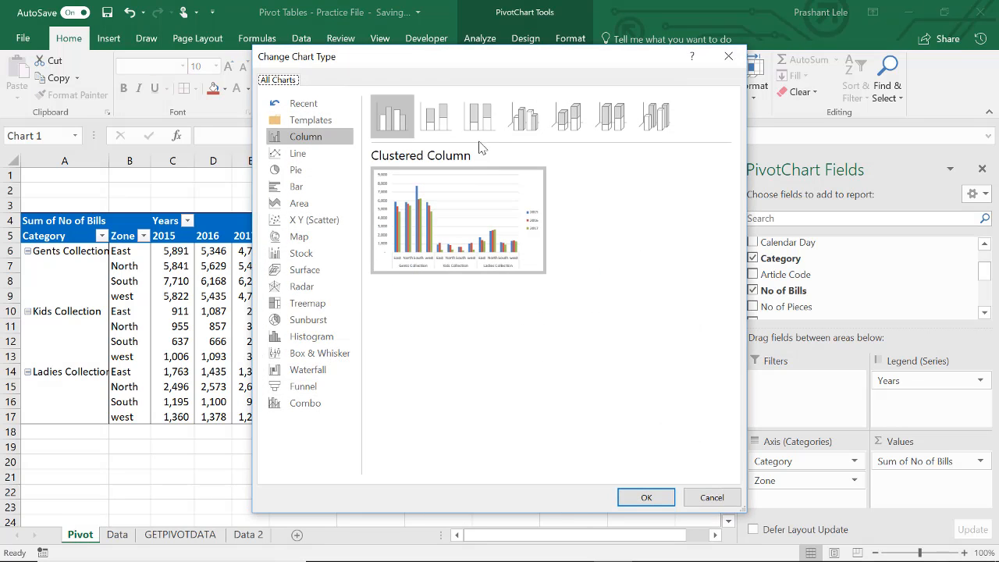
pyautogui.click(435, 117)
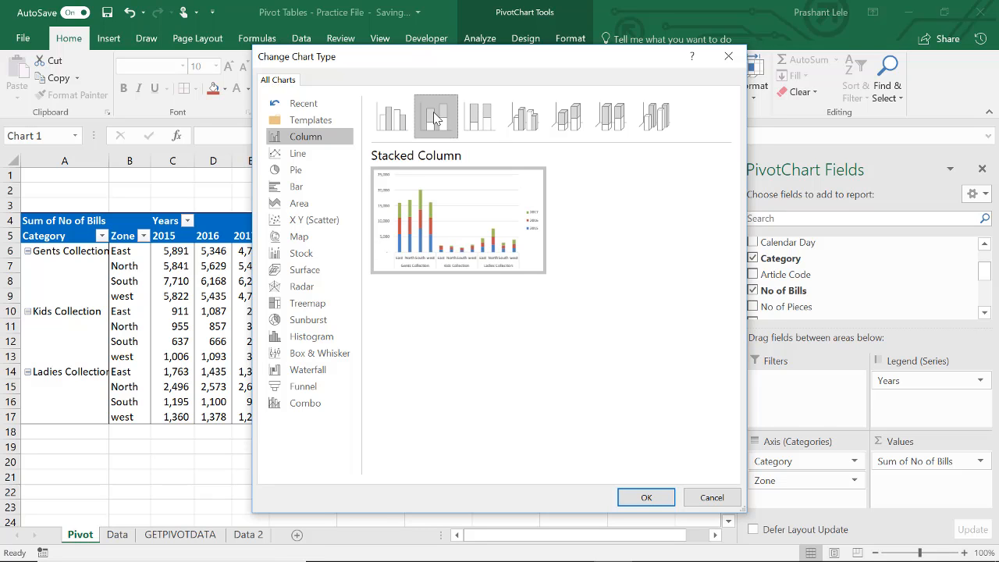
pyautogui.click(645, 498)
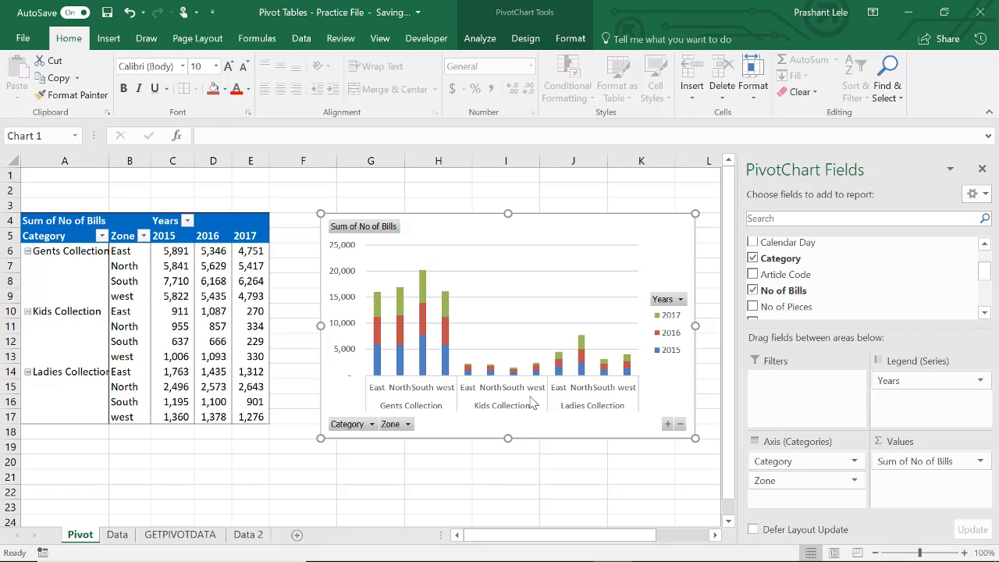
pyautogui.moveTo(509, 216); pyautogui.dragTo(486, 186)
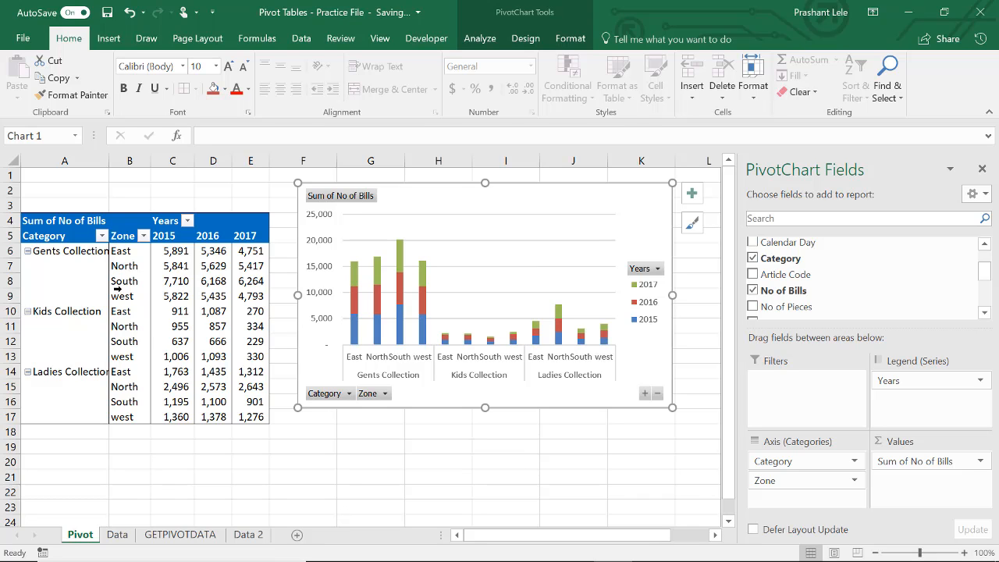
pyautogui.click(251, 238)
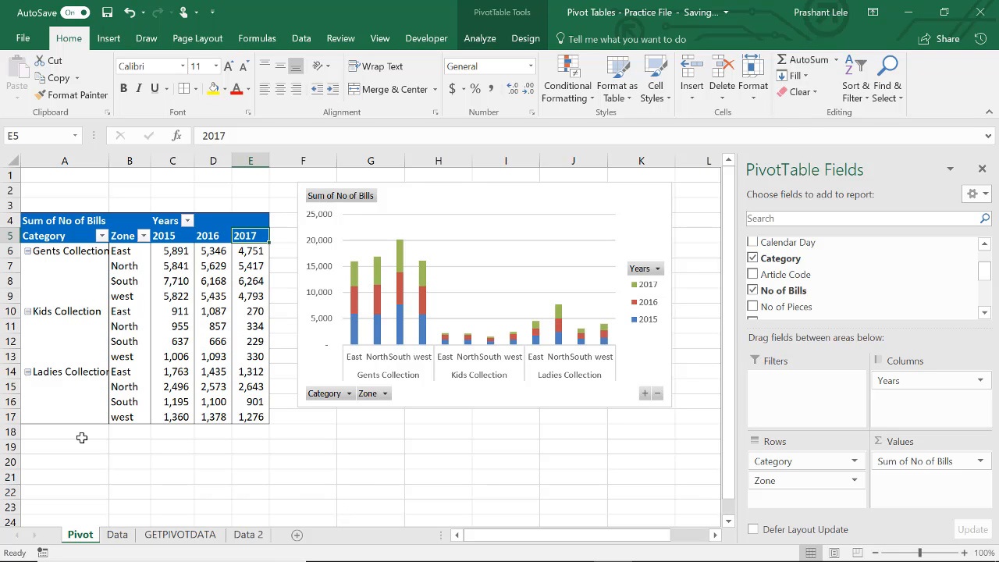
# Step: Insert a PivotChart based on Table1 from the Data sheet, placing it on a new worksheet
pyautogui.click(117, 535)
pyautogui.click(388, 374)
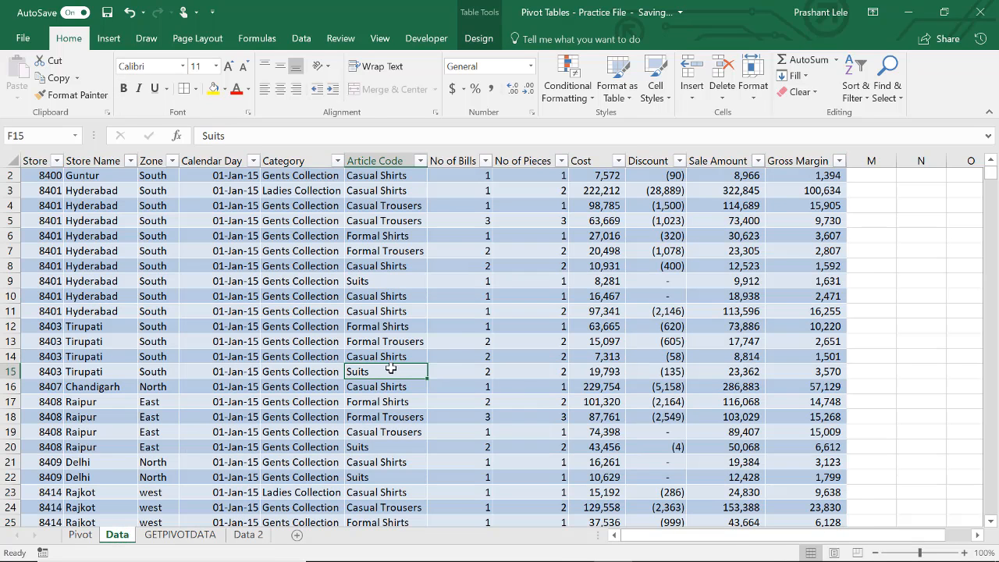
pyautogui.hotkey('ctrl', 'Up')
pyautogui.hotkey('ctrl', 'Left')
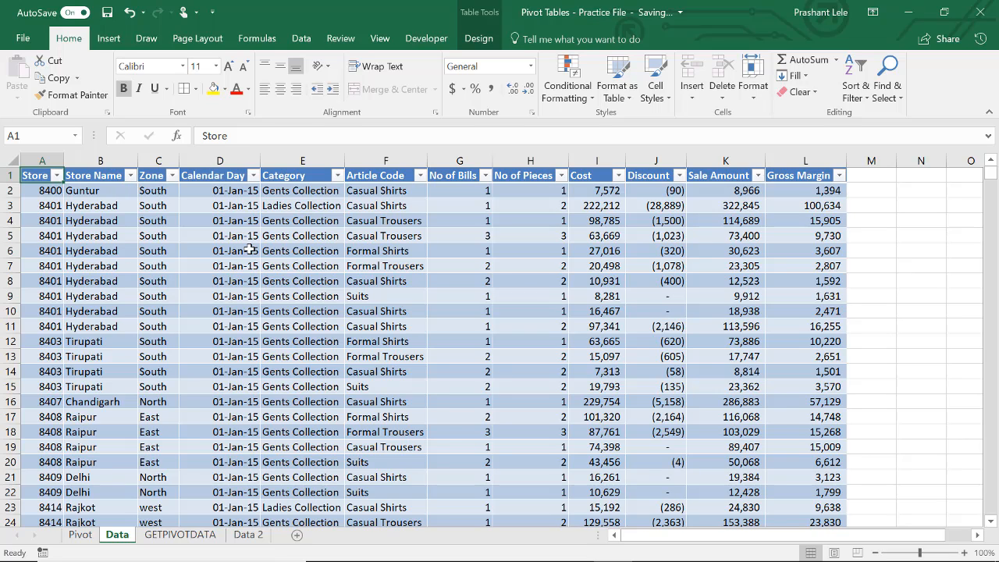
pyautogui.click(85, 221)
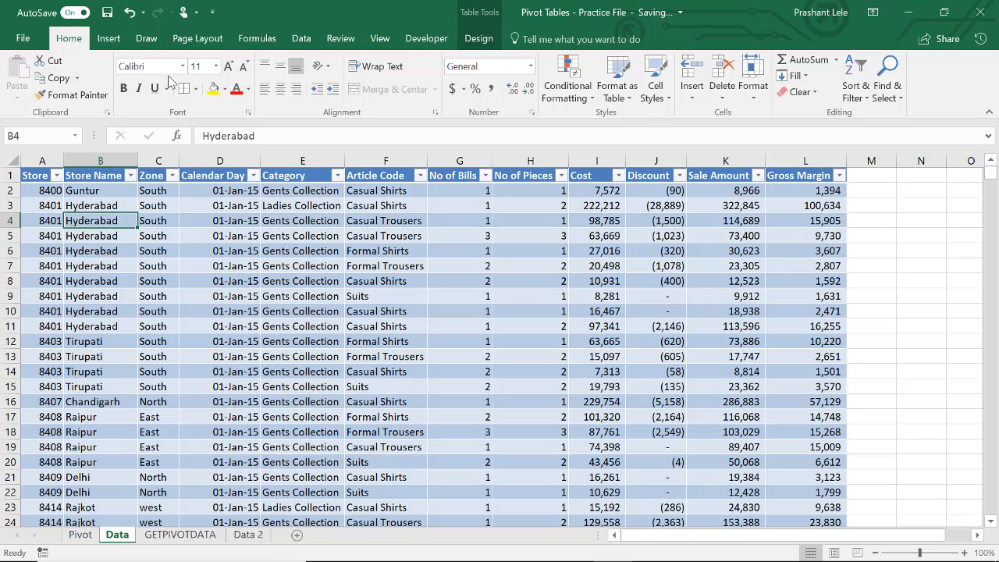
pyautogui.click(113, 45)
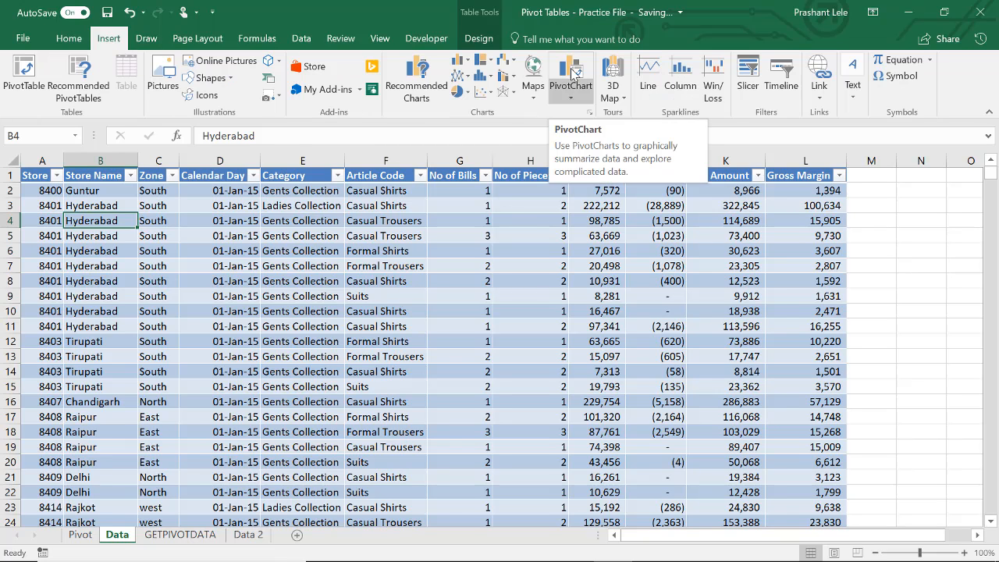
pyautogui.click(572, 103)
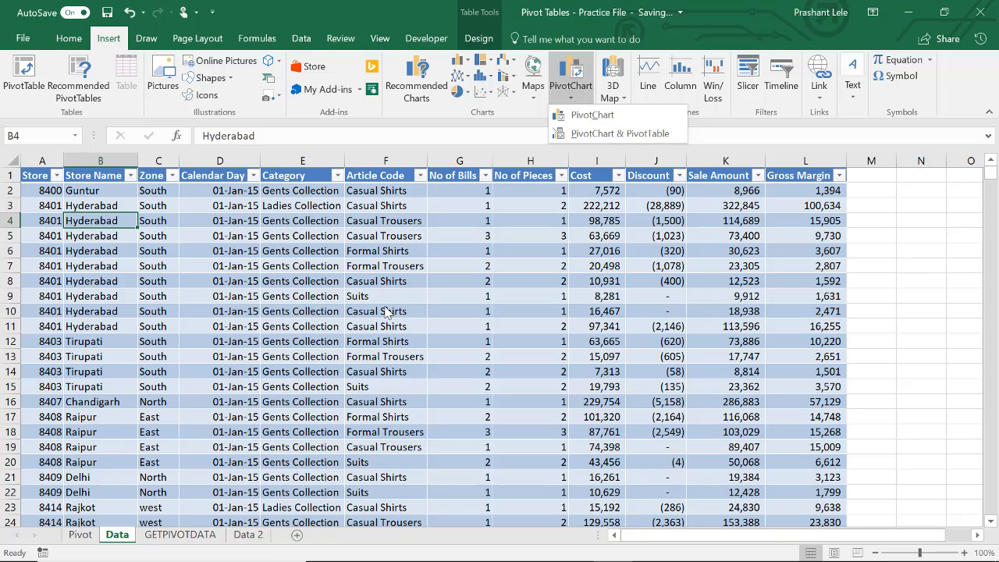
pyautogui.click(80, 538)
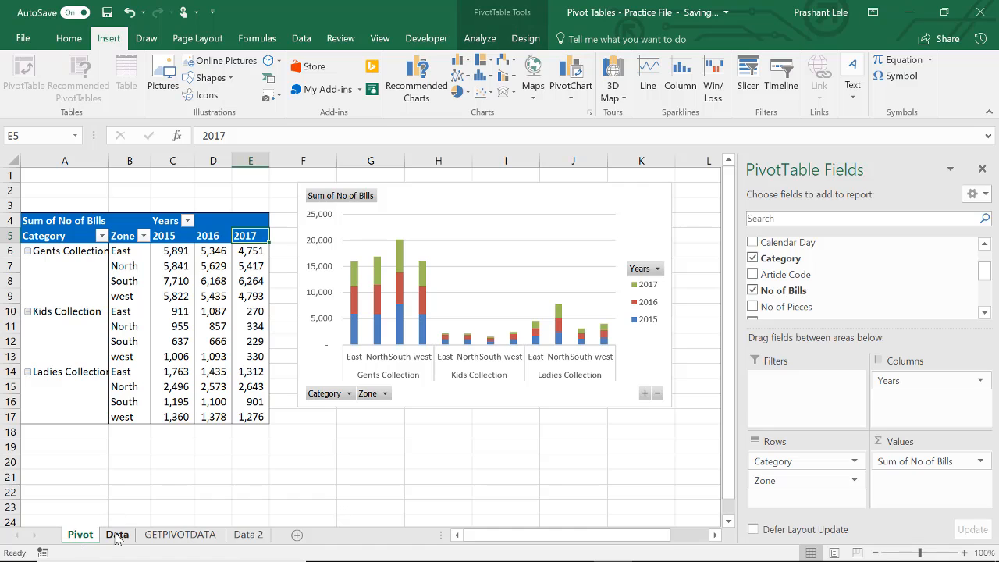
pyautogui.click(117, 537)
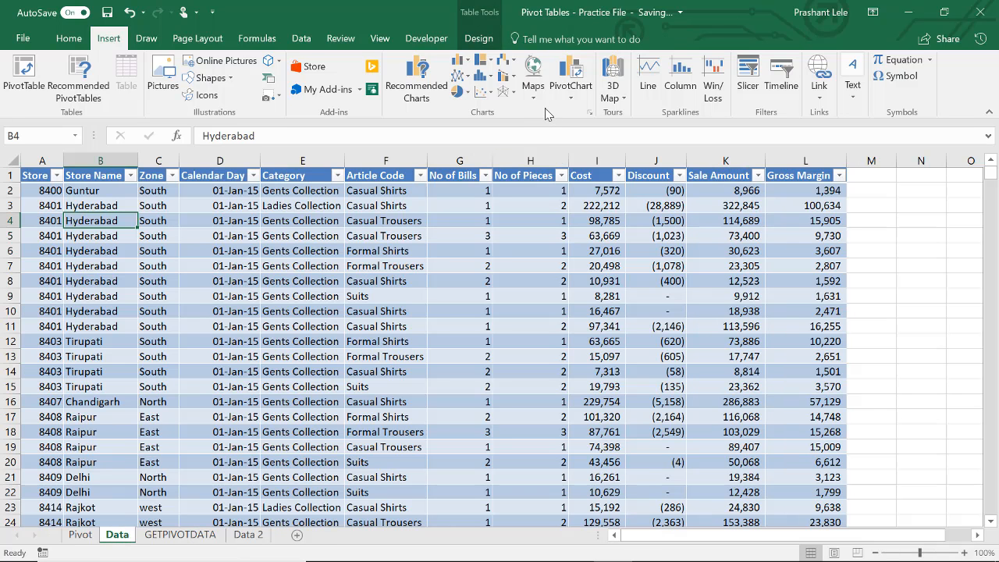
pyautogui.click(571, 97)
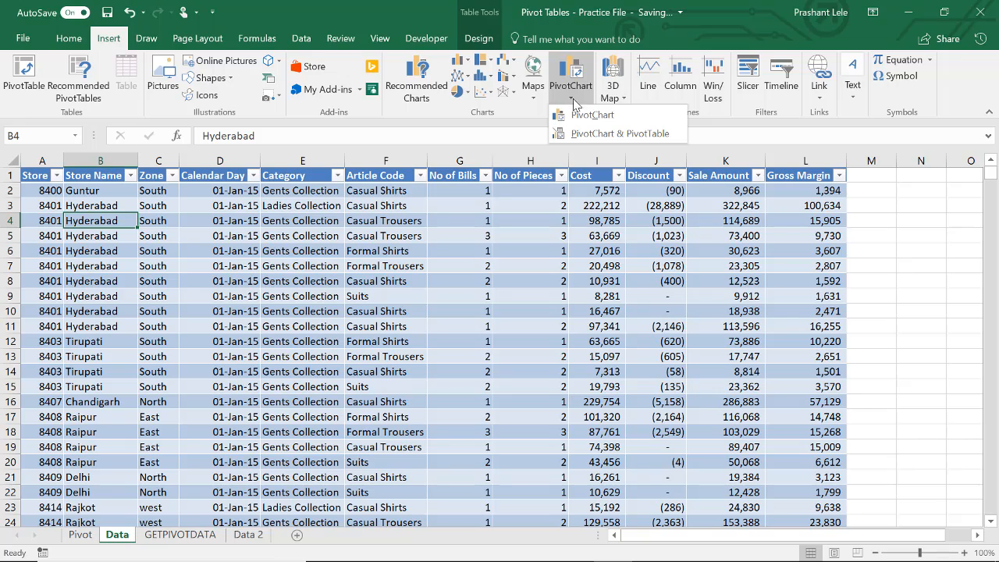
pyautogui.click(592, 115)
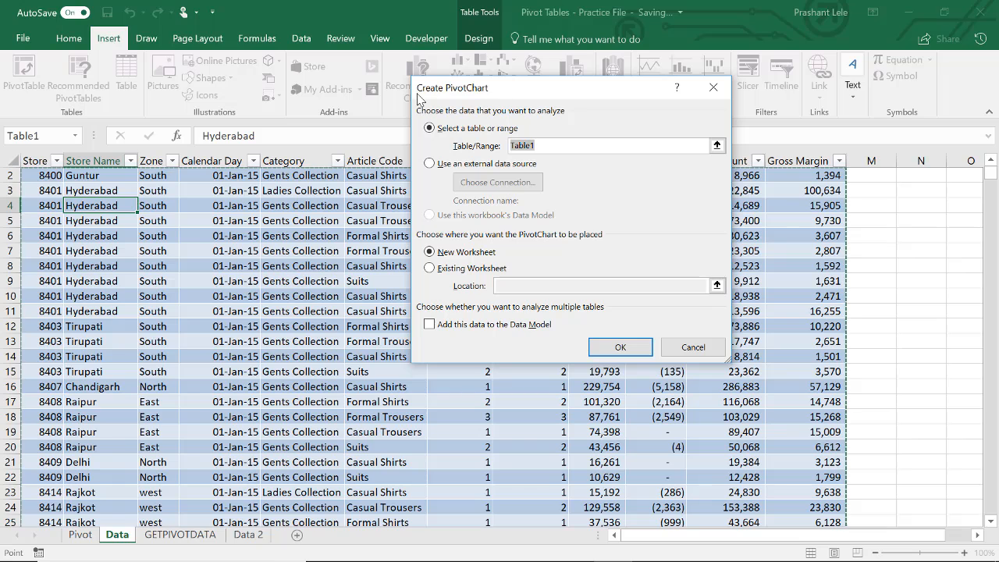
pyautogui.click(618, 347)
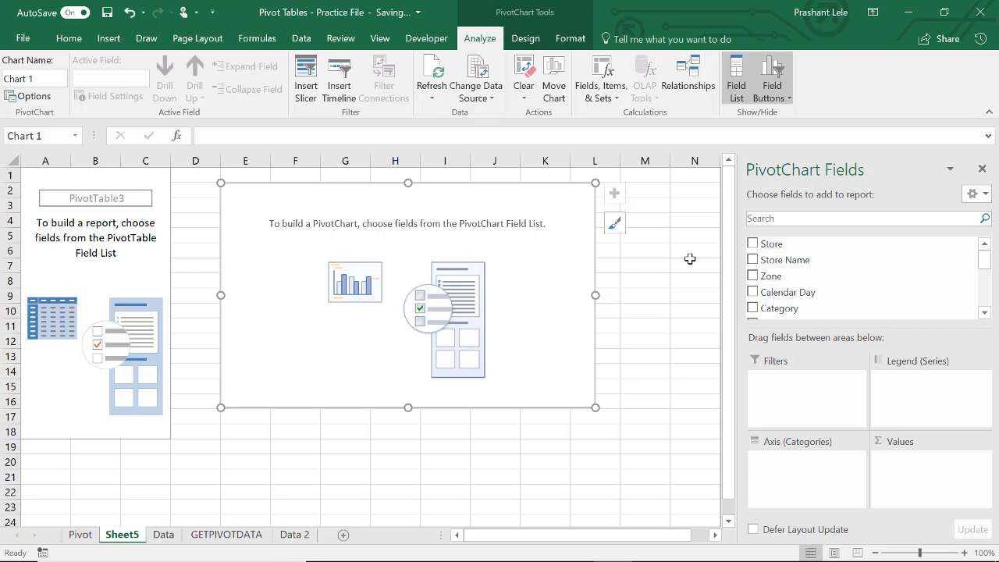
# Step: Build the new pivot chart with Zone as the axis, No of Bills as the values and Years as the legend
pyautogui.moveTo(791, 277); pyautogui.dragTo(804, 472)
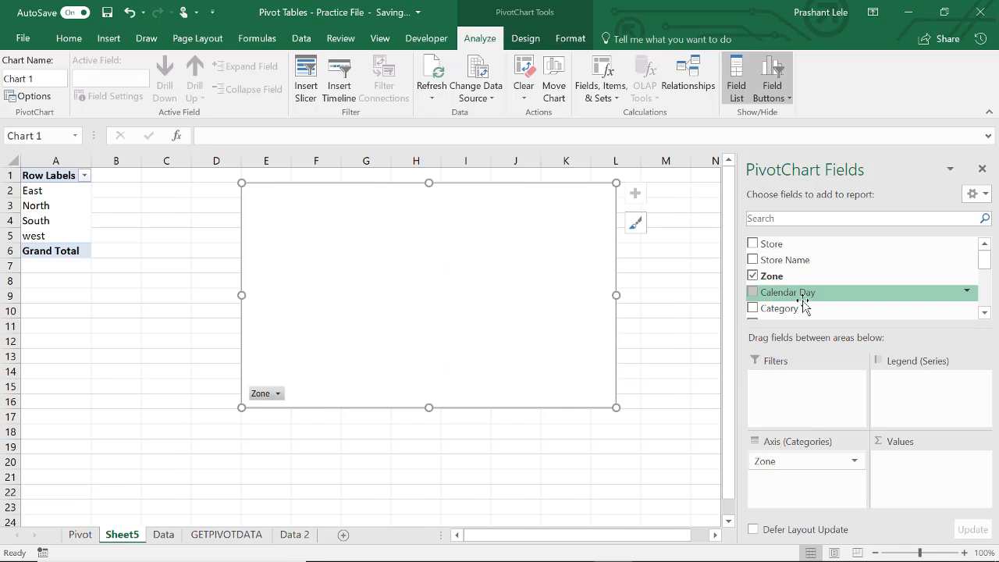
pyautogui.click(985, 312)
pyautogui.click(985, 312)
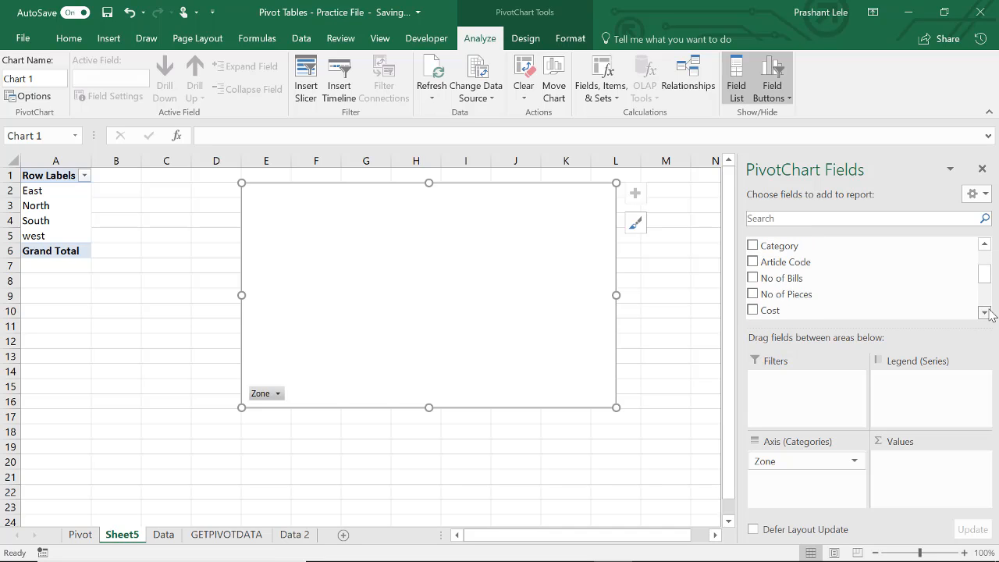
pyautogui.moveTo(819, 279)
pyautogui.mouseDown()
pyautogui.moveTo(920, 428)
pyautogui.moveTo(933, 480)
pyautogui.mouseUp()
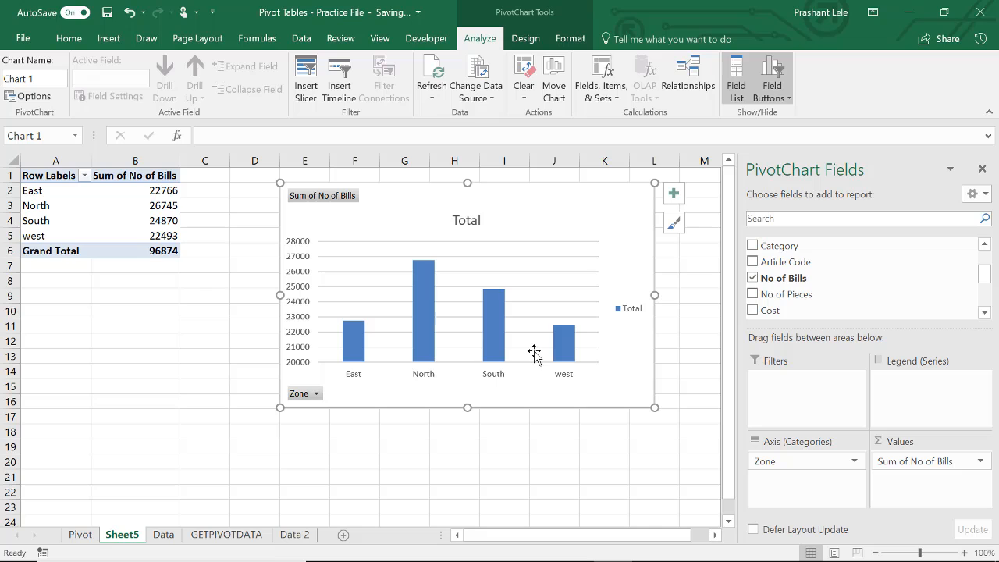
pyautogui.scroll(-2, 995, 310)
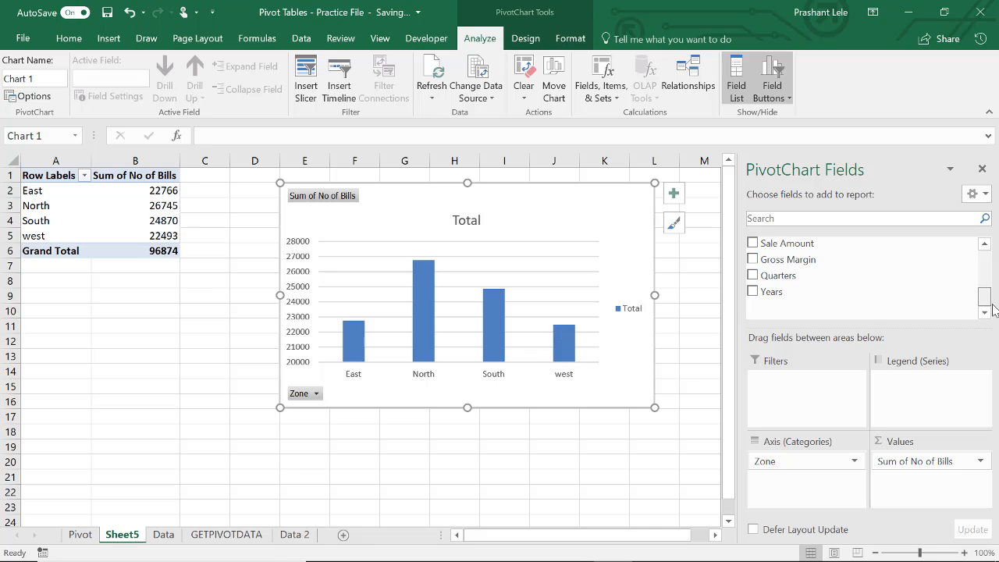
pyautogui.moveTo(830, 293); pyautogui.dragTo(883, 401)
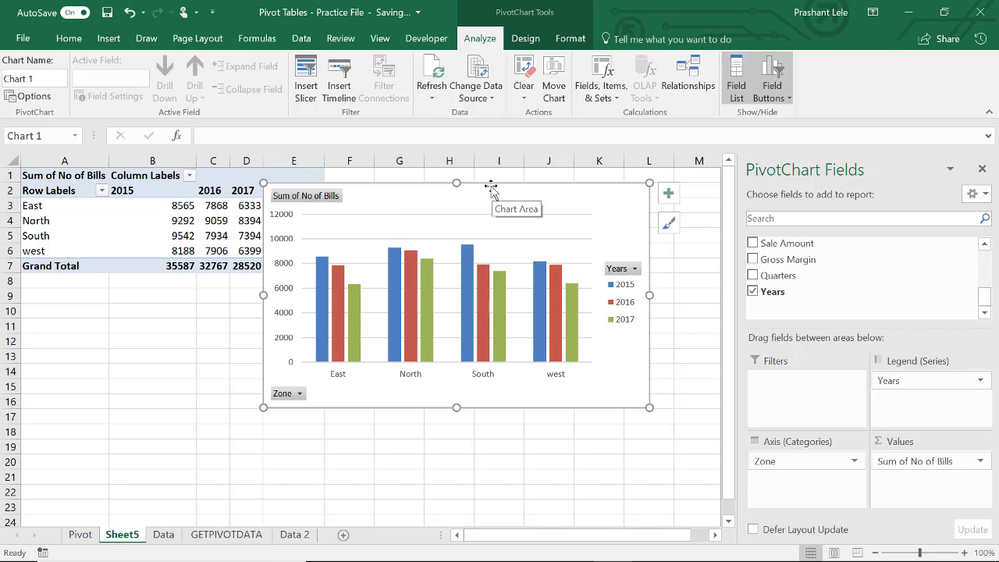
# Step: Cut the pivot chart from its sheet and paste it onto a new worksheet, placing it near cell B2
pyautogui.moveTo(490, 187); pyautogui.dragTo(464, 197)
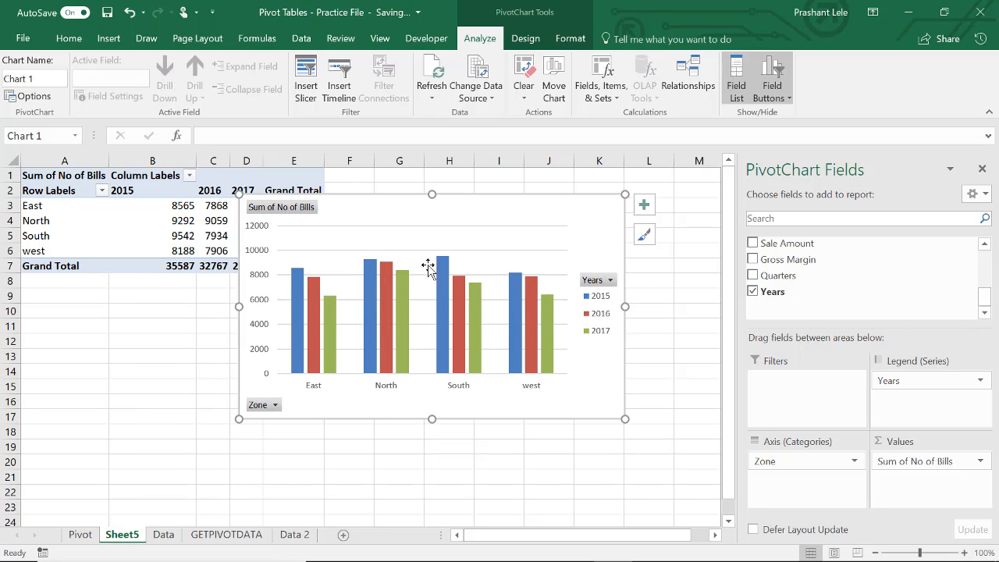
pyautogui.moveTo(500, 209); pyautogui.dragTo(430, 232)
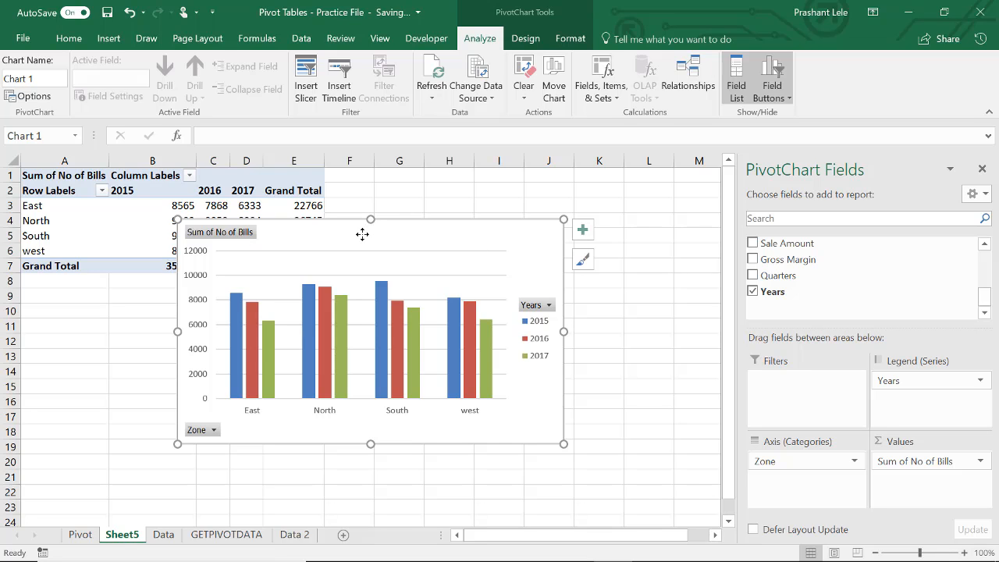
pyautogui.press('Delete')
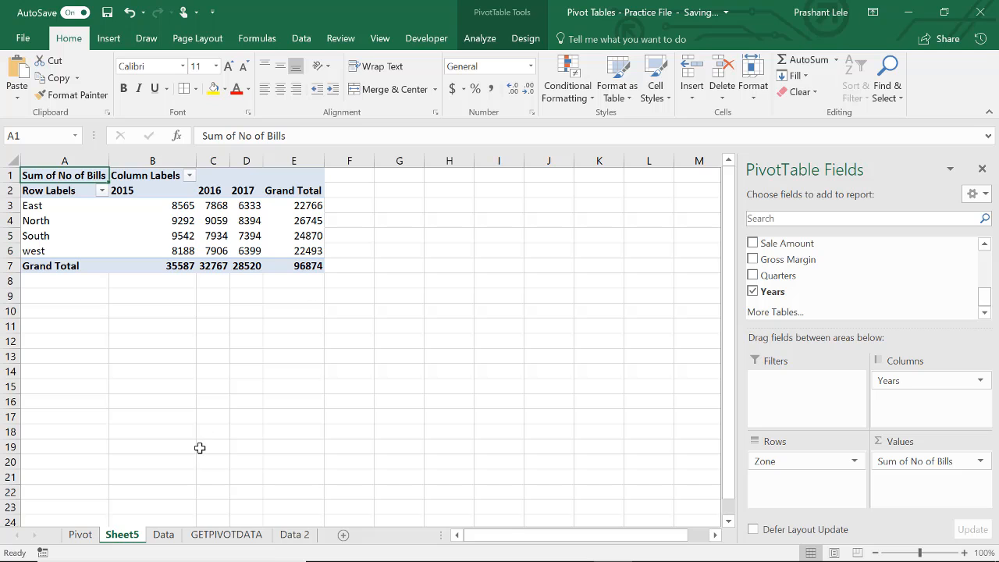
pyautogui.click(343, 535)
pyautogui.hotkey('ctrl', 'v')
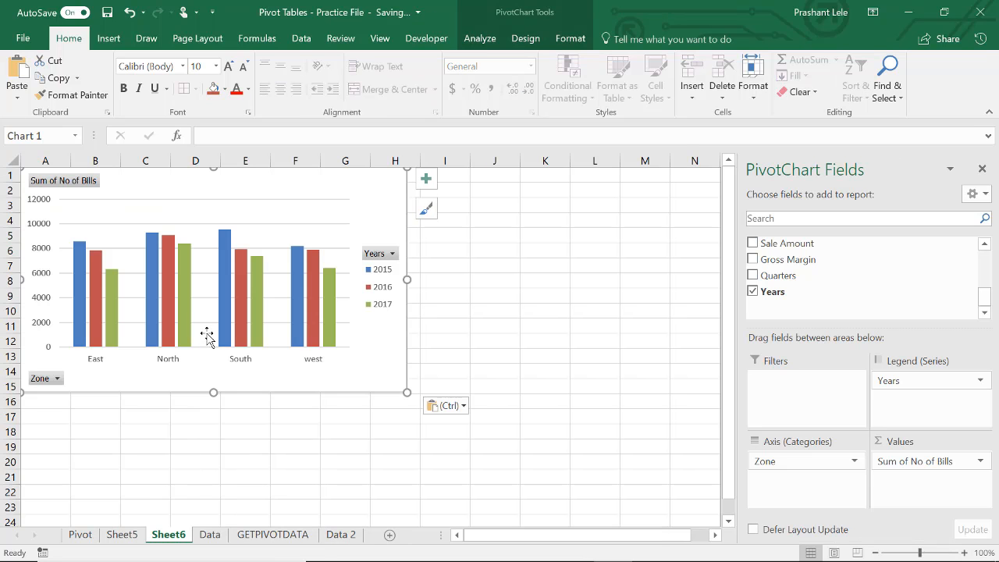
pyautogui.moveTo(193, 190); pyautogui.dragTo(227, 208)
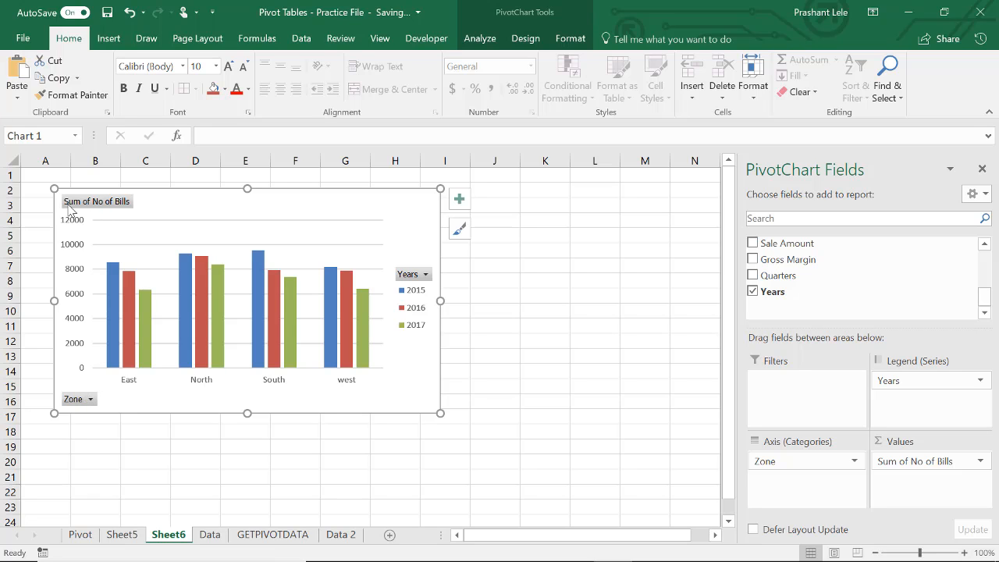
# Step: Filter the pivot chart's Zone field to show only East
pyautogui.click(91, 401)
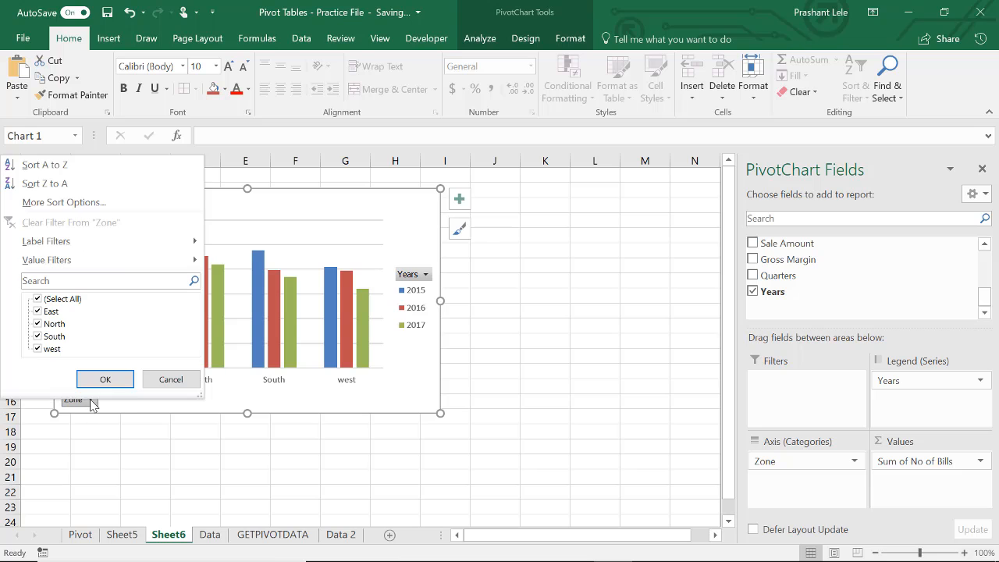
pyautogui.click(39, 300)
pyautogui.click(38, 312)
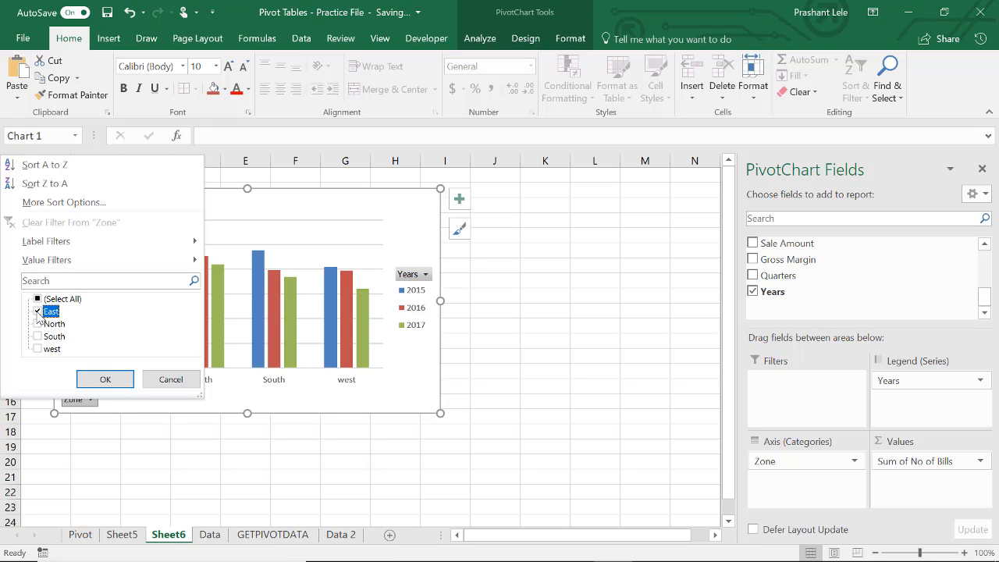
pyautogui.click(107, 378)
pyautogui.click(198, 327)
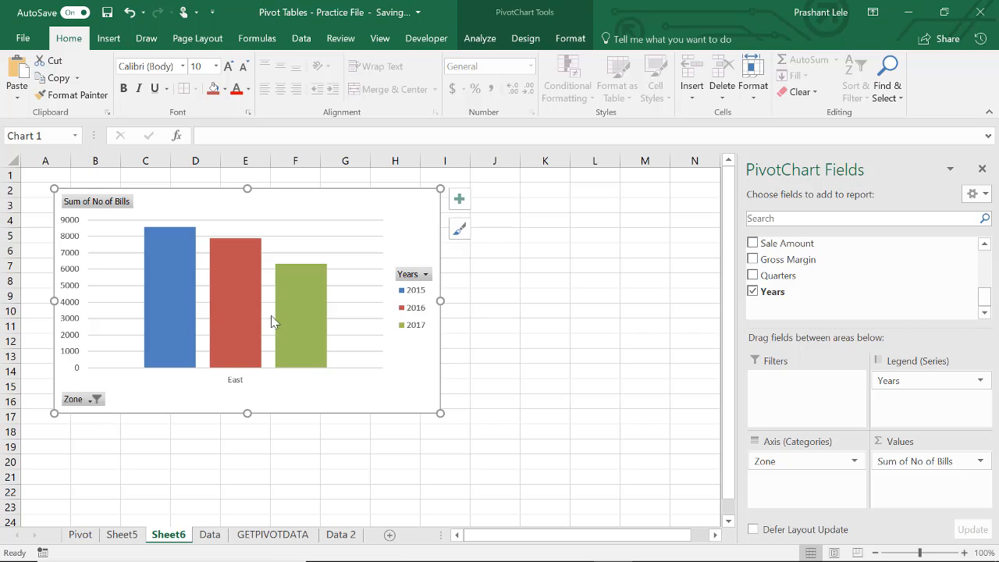
# Step: Filter the pivot chart's Years field to show only 2016 and 2017
pyautogui.click(426, 274)
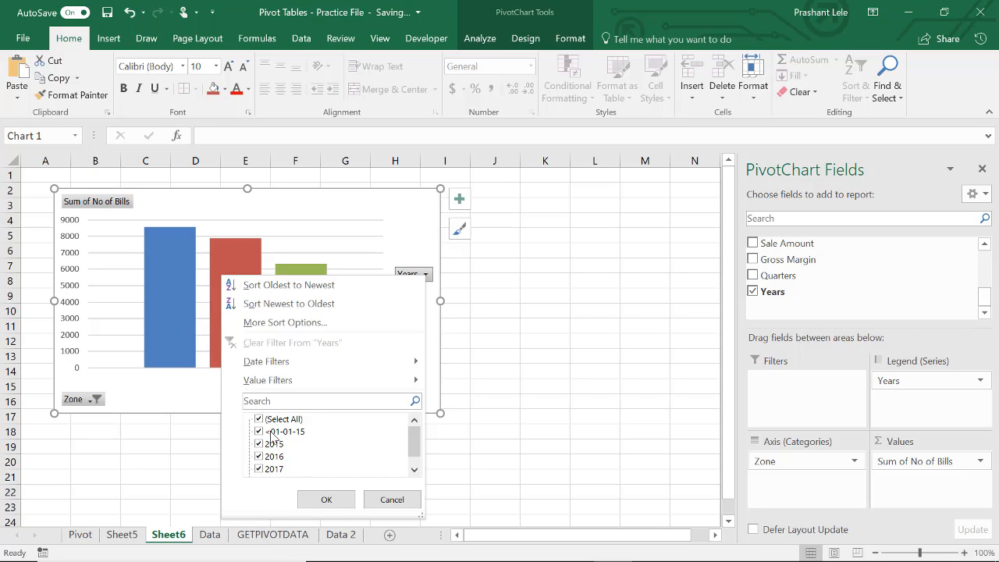
pyautogui.click(261, 420)
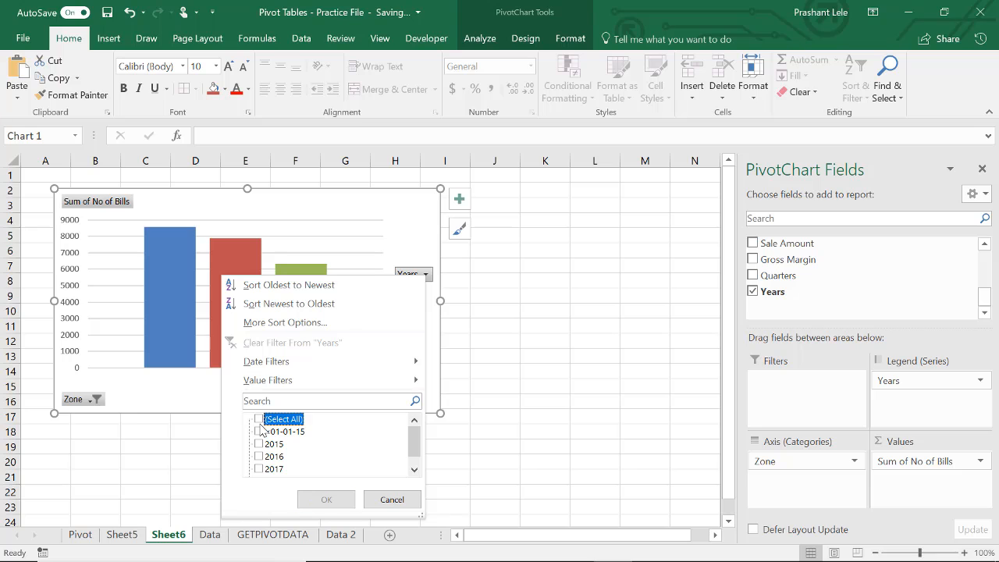
pyautogui.click(262, 471)
pyautogui.click(274, 457)
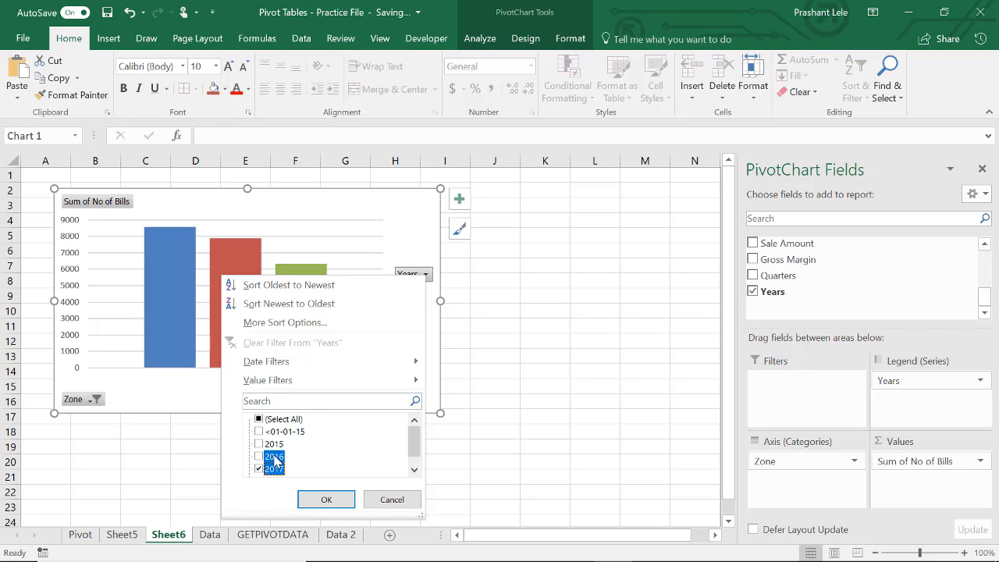
pyautogui.click(261, 458)
pyautogui.click(327, 499)
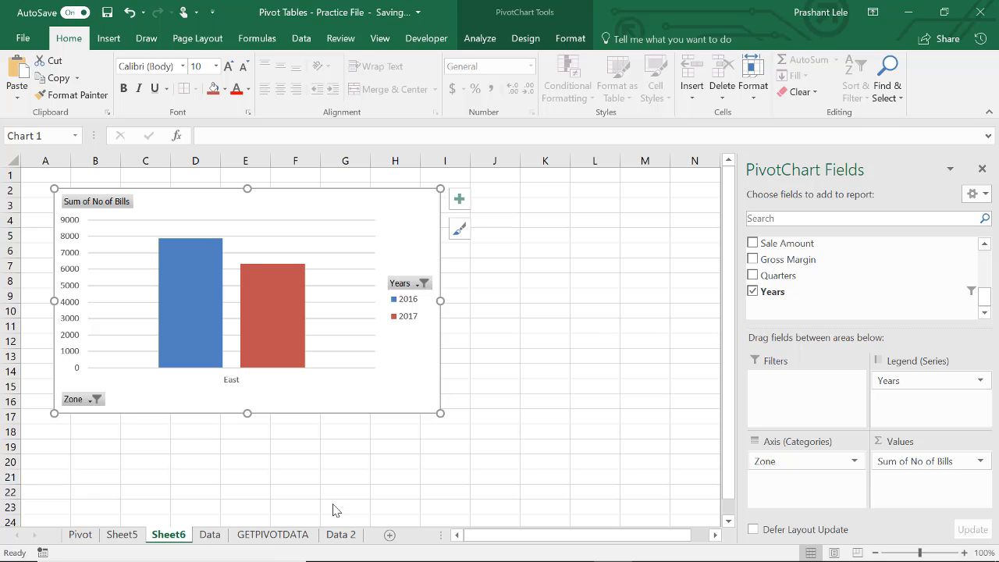